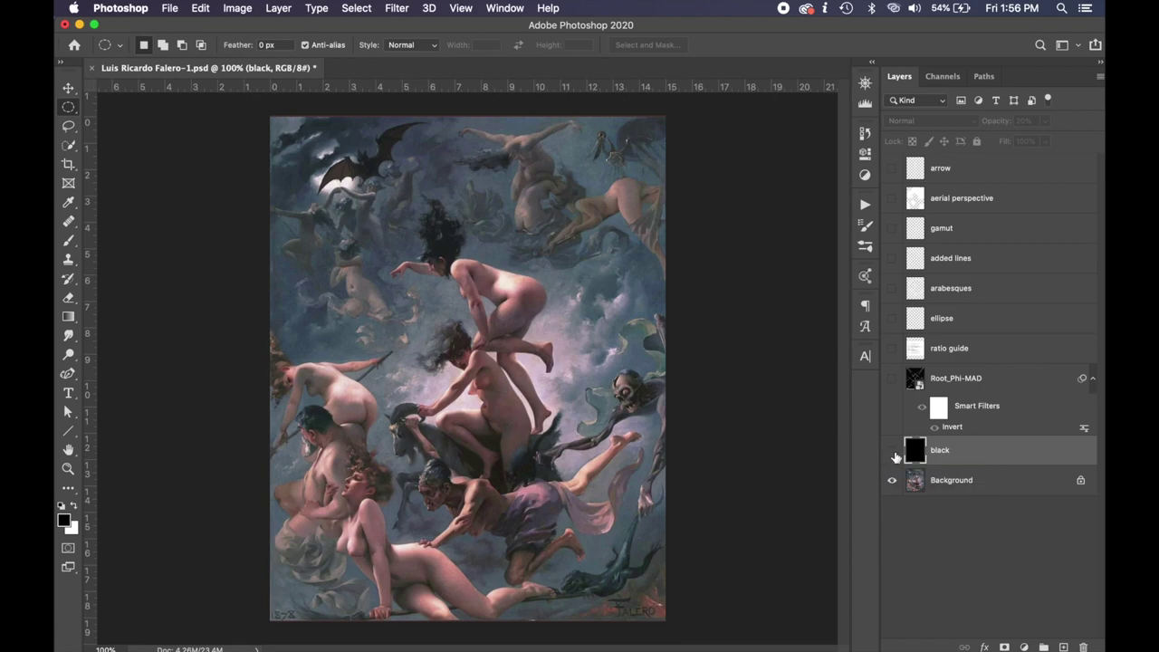
Turn on the black layer, briefly preview the Root_Phi-MAD grid, then hide and select it
{"action": "left_click", "coordinate": [892, 450]}
{"action": "left_click", "coordinate": [892, 377]}
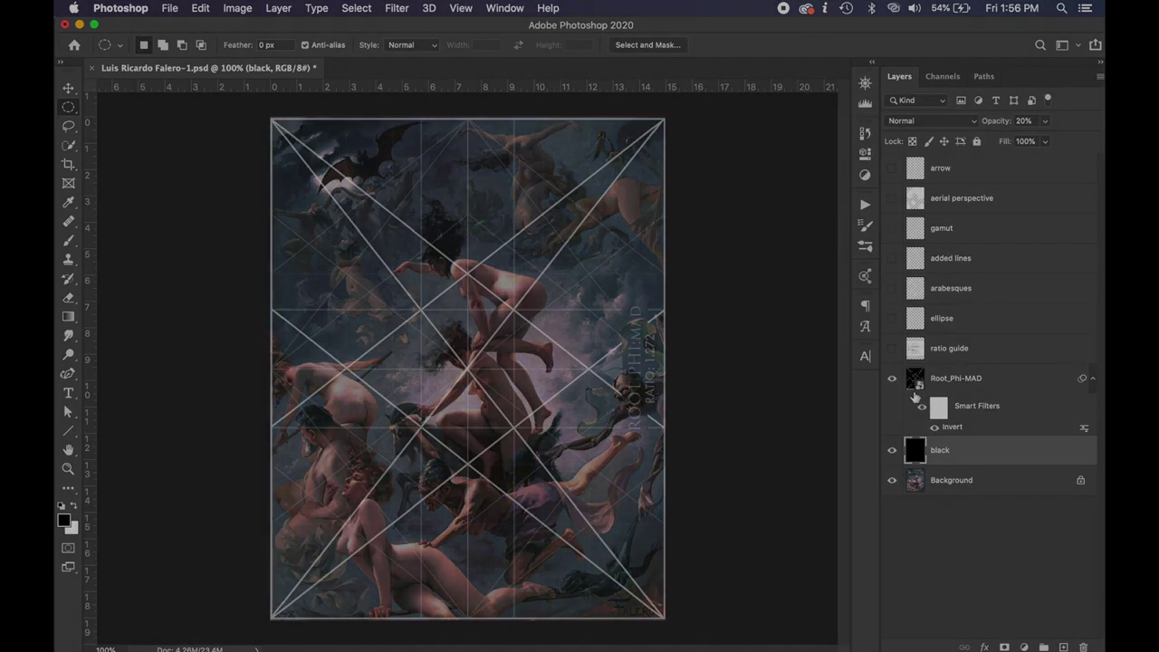
{"action": "left_click", "coordinate": [892, 378]}
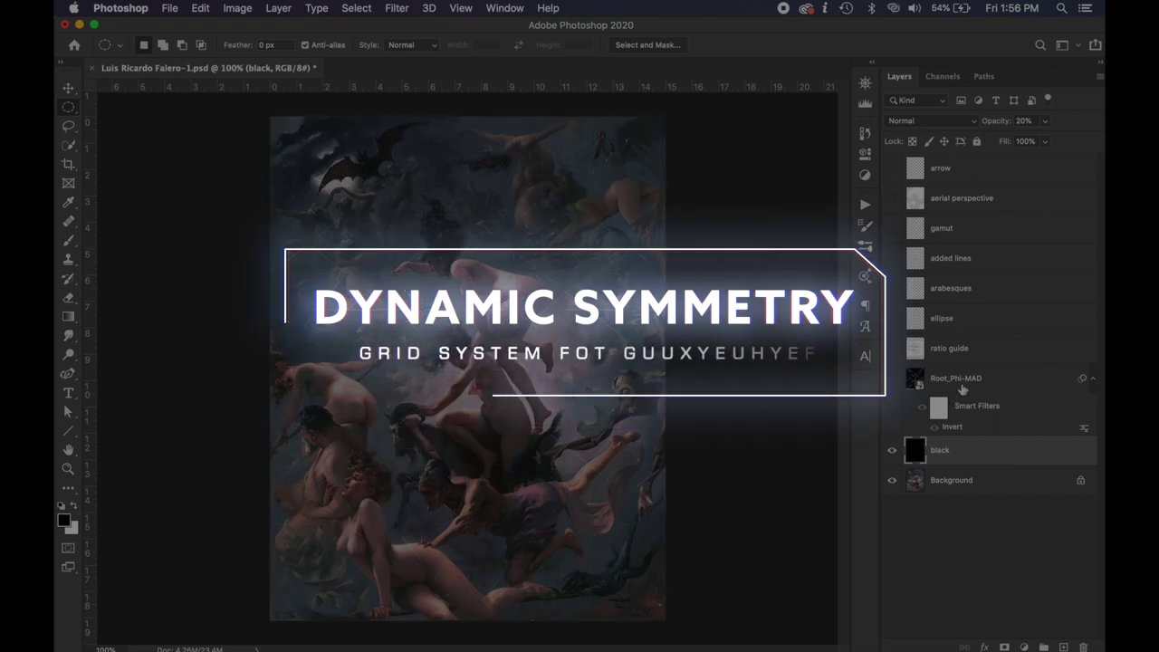
{"action": "left_click", "coordinate": [955, 387]}
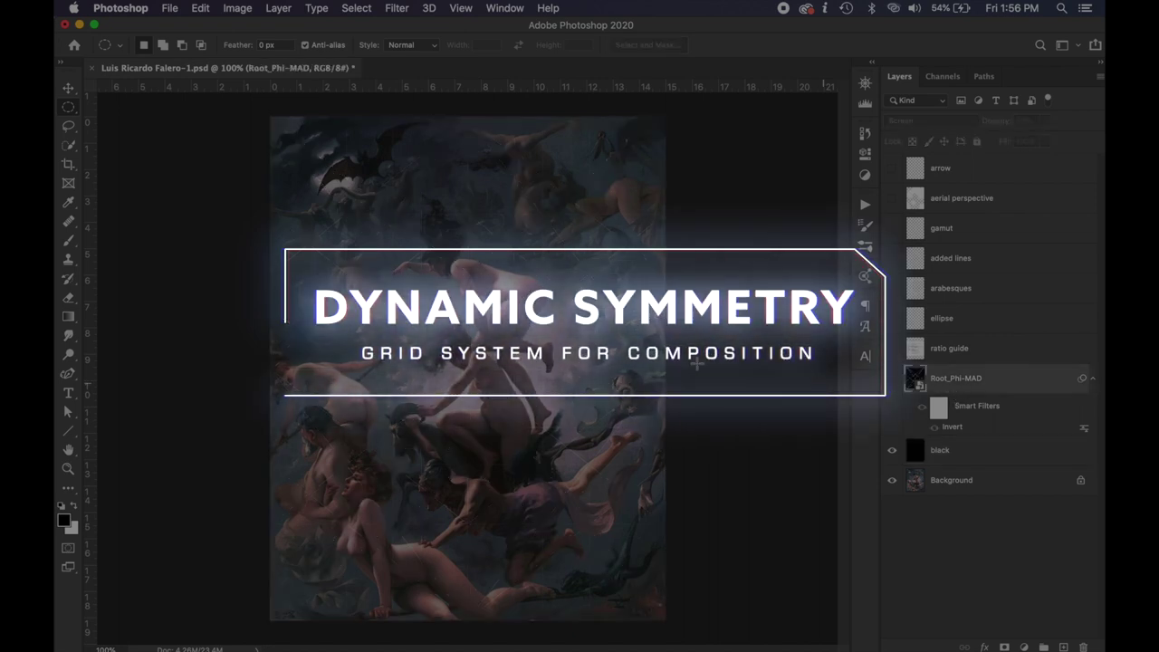
Show Image Size (1078 × 1380 px, 72 ppi) and launch a cleared Calculator alongside
{"action": "left_click", "coordinate": [236, 9]}
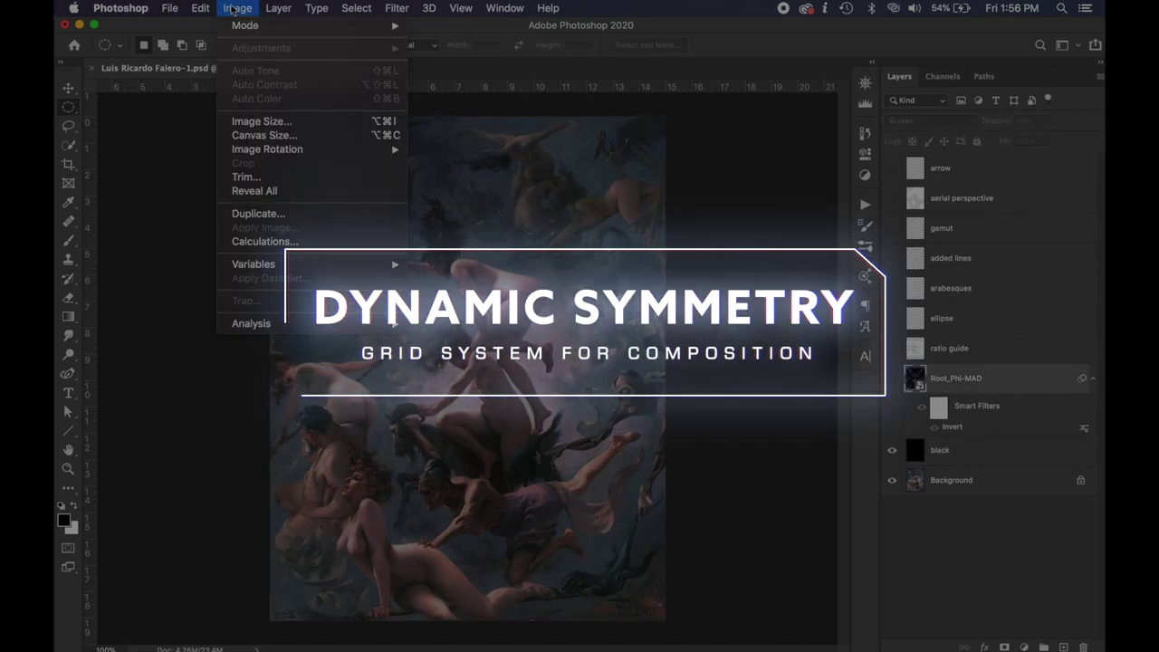
{"action": "left_click", "coordinate": [263, 122]}
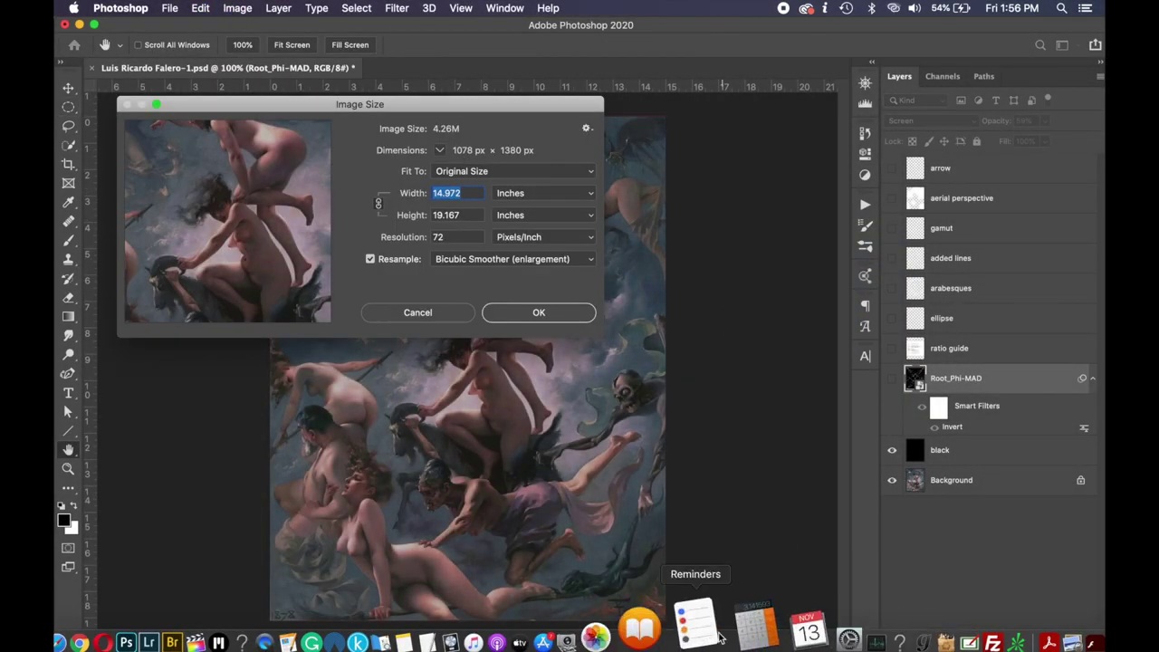
{"action": "left_click", "coordinate": [746, 623]}
{"action": "left_click_drag", "start_coordinate": [789, 57], "coordinate": [770, 64]}
{"action": "left_click", "coordinate": [902, 128]}
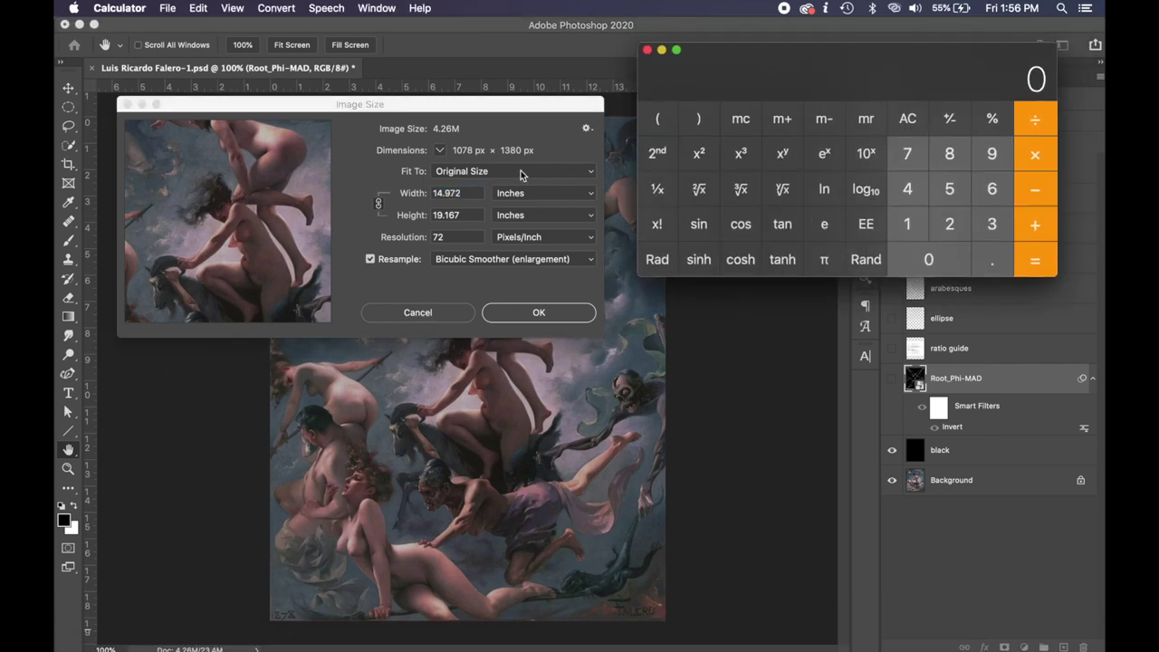
Compute 1380 ÷ 1078 in Calculator, giving the proportion 1.280148423005566
{"action": "left_click", "coordinate": [907, 223]}
{"action": "left_click", "coordinate": [992, 224]}
{"action": "left_click", "coordinate": [949, 154]}
{"action": "left_click", "coordinate": [928, 260]}
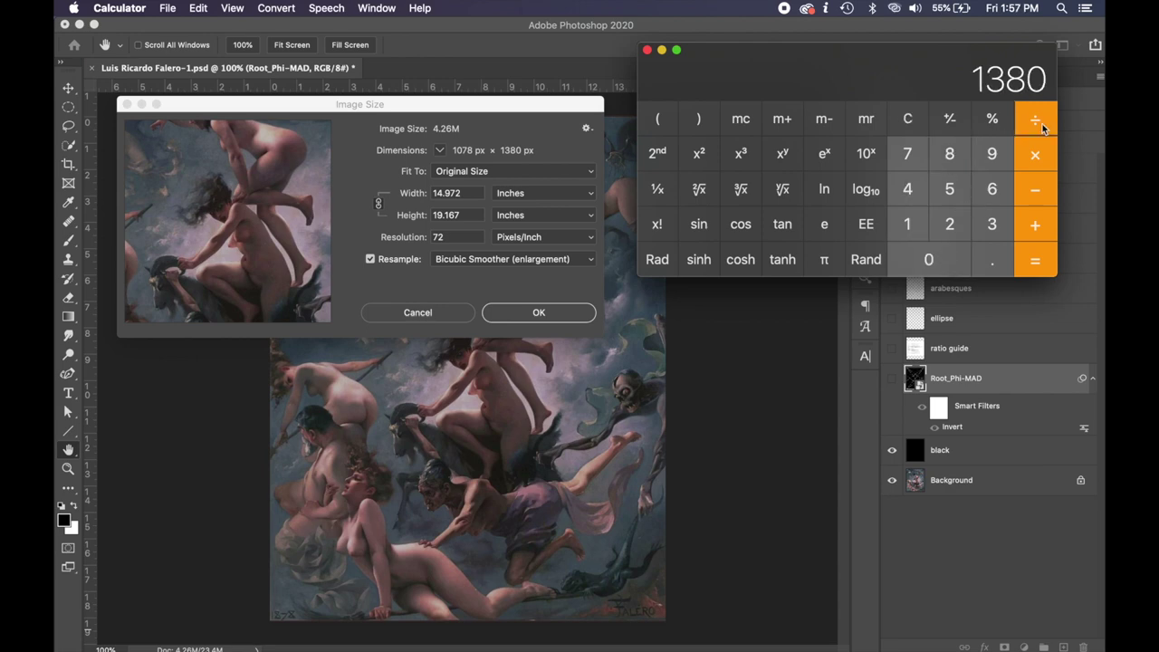
{"action": "left_click", "coordinate": [908, 224]}
{"action": "left_click", "coordinate": [928, 259]}
{"action": "left_click", "coordinate": [907, 154]}
{"action": "left_click", "coordinate": [947, 154]}
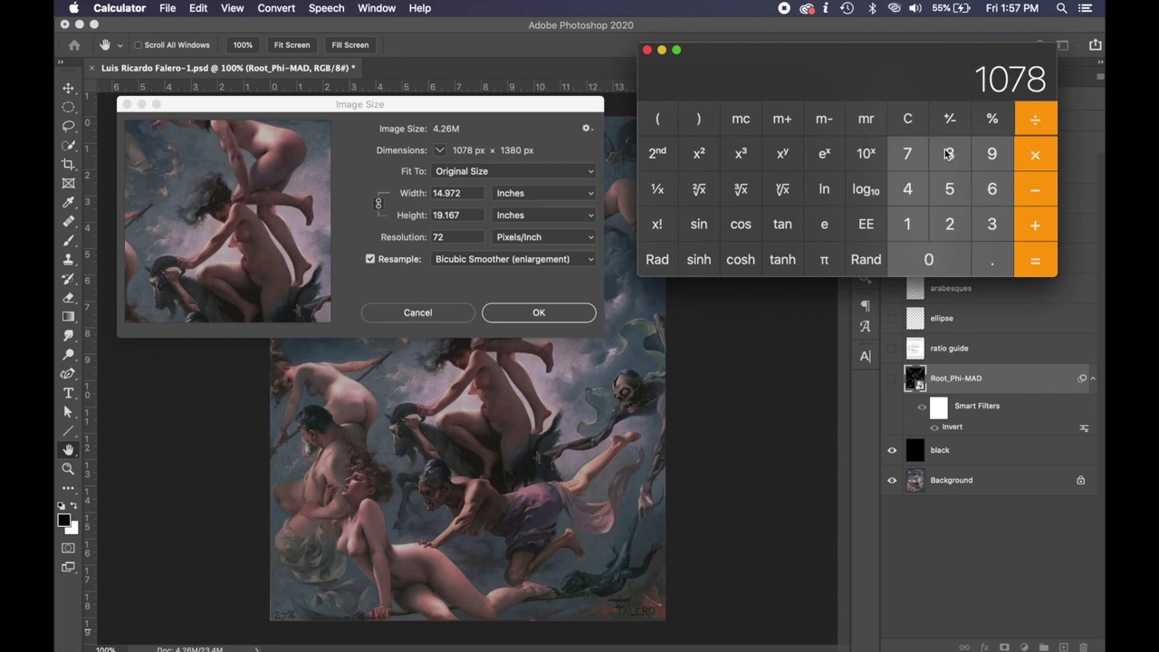
{"action": "key", "text": "Return"}
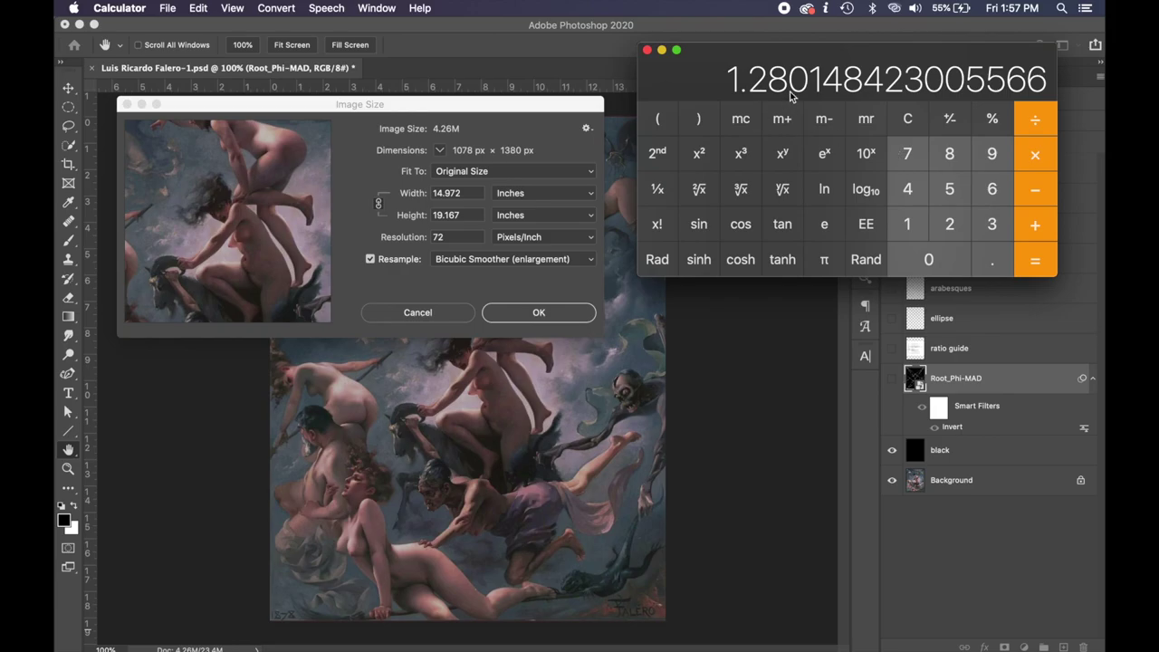
{"action": "left_click_drag", "start_coordinate": [708, 74], "coordinate": [355, 277]}
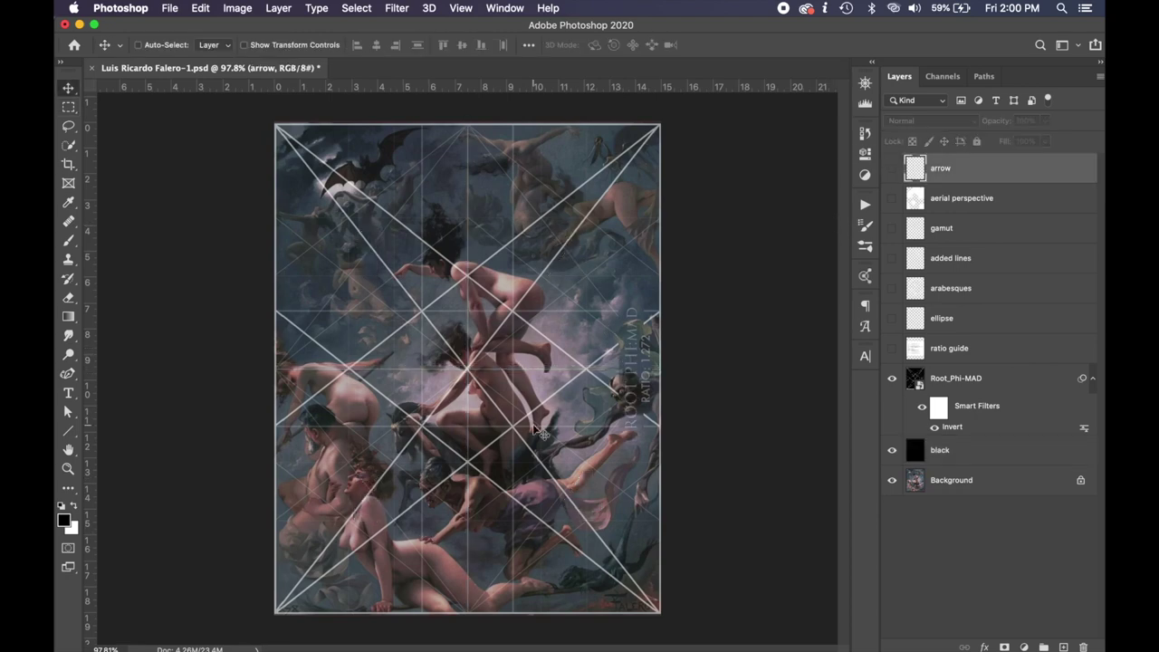
Drag the white arrow to several spots on the painting to point out grid features
{"action": "scroll", "coordinate": [369, 487], "scroll_direction": "up", "scroll_amount": 3}
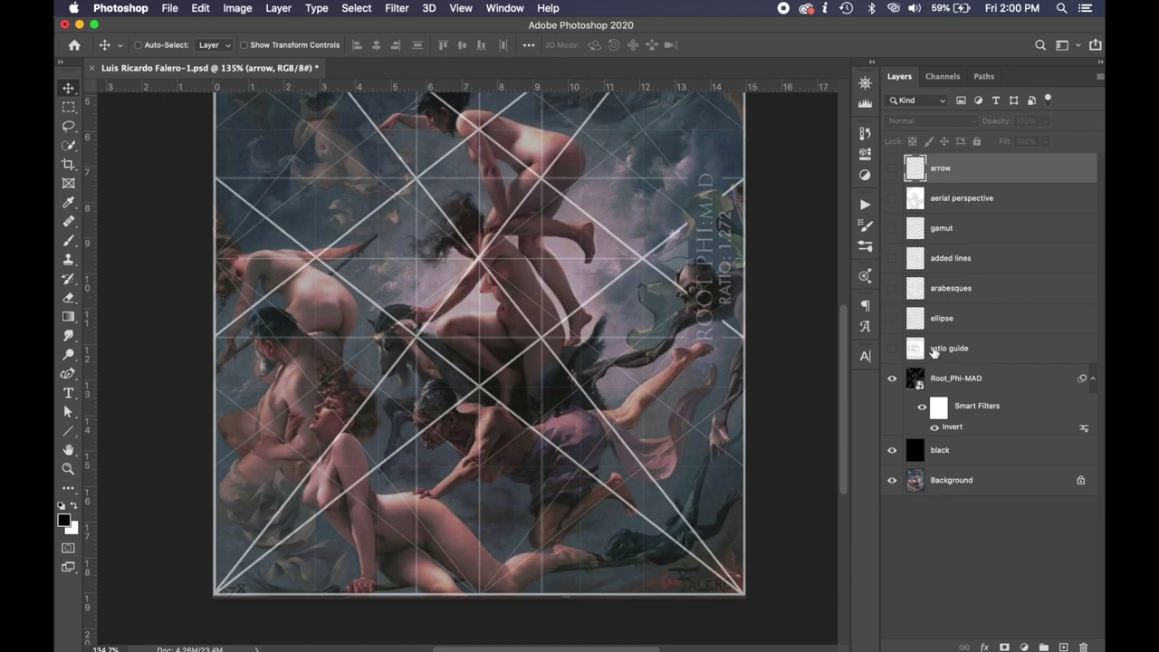
{"action": "scroll", "coordinate": [513, 370], "scroll_direction": "up", "scroll_amount": 3}
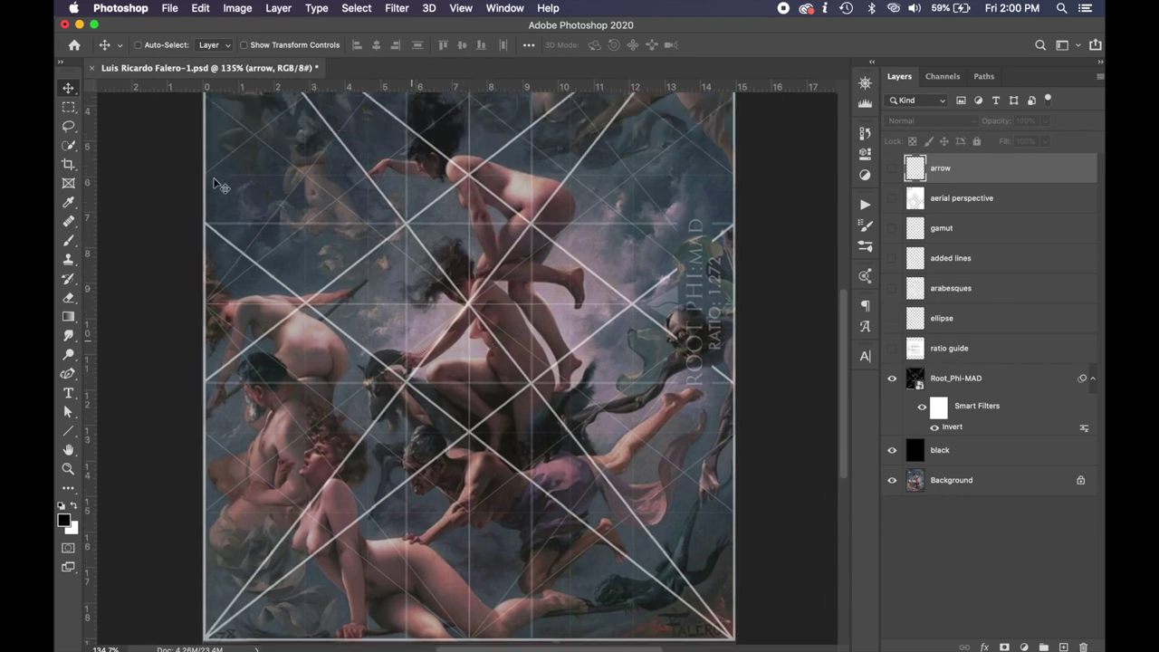
{"action": "left_click_drag", "start_coordinate": [675, 328], "coordinate": [544, 219]}
{"action": "scroll", "coordinate": [489, 235], "scroll_direction": "up", "scroll_amount": 4}
{"action": "left_click_drag", "start_coordinate": [445, 243], "coordinate": [347, 210]}
{"action": "left_click_drag", "start_coordinate": [537, 315], "coordinate": [541, 409]}
{"action": "scroll", "coordinate": [524, 312], "scroll_direction": "down", "scroll_amount": 5}
{"action": "scroll", "coordinate": [538, 280], "scroll_direction": "down", "scroll_amount": 3}
{"action": "scroll", "coordinate": [538, 281], "scroll_direction": "up", "scroll_amount": 2}
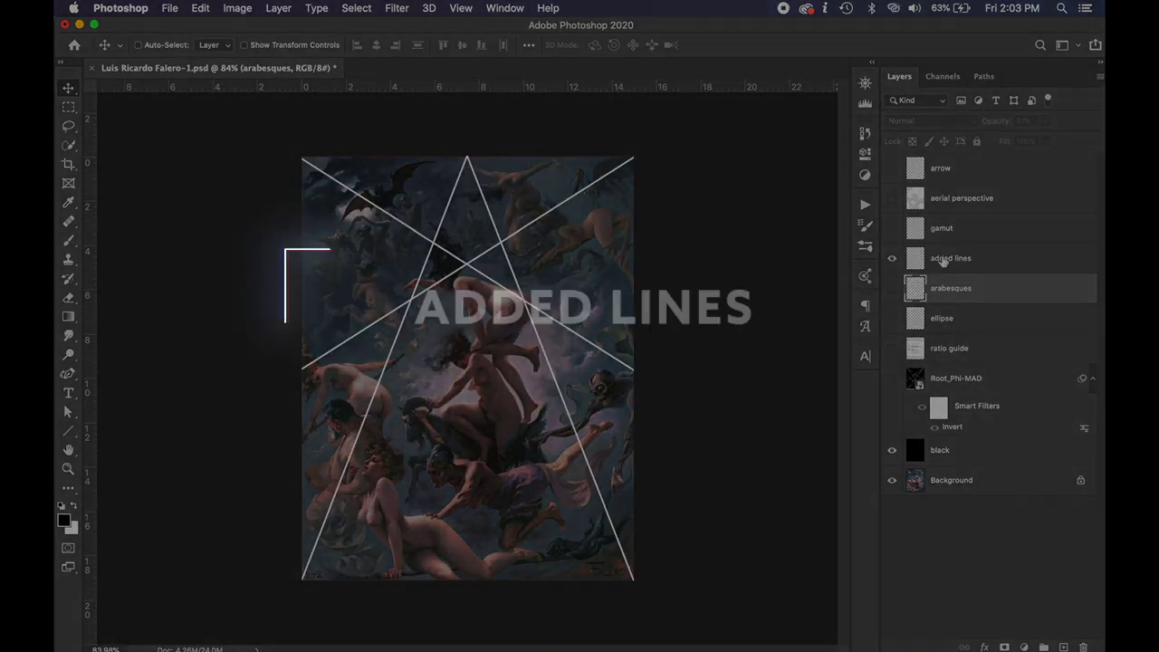
Show and select the Root_Phi-MAD grid again, then add a new empty layer for a white dot
{"action": "left_click", "coordinate": [893, 380]}
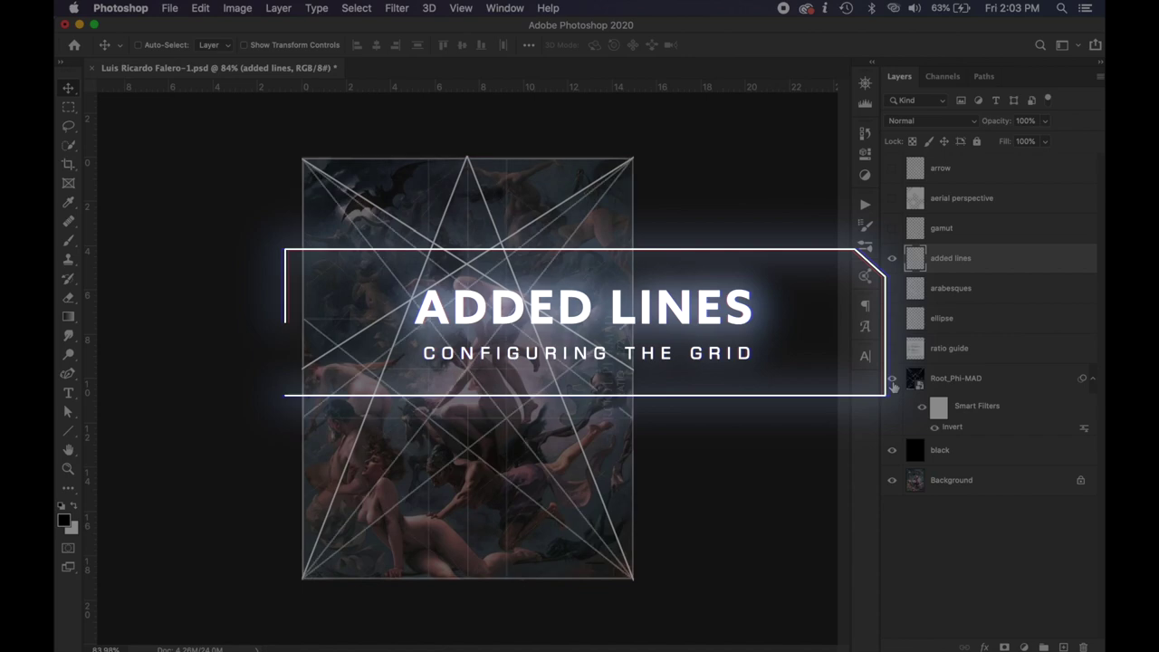
{"action": "scroll", "coordinate": [648, 342], "scroll_direction": "up", "scroll_amount": 3}
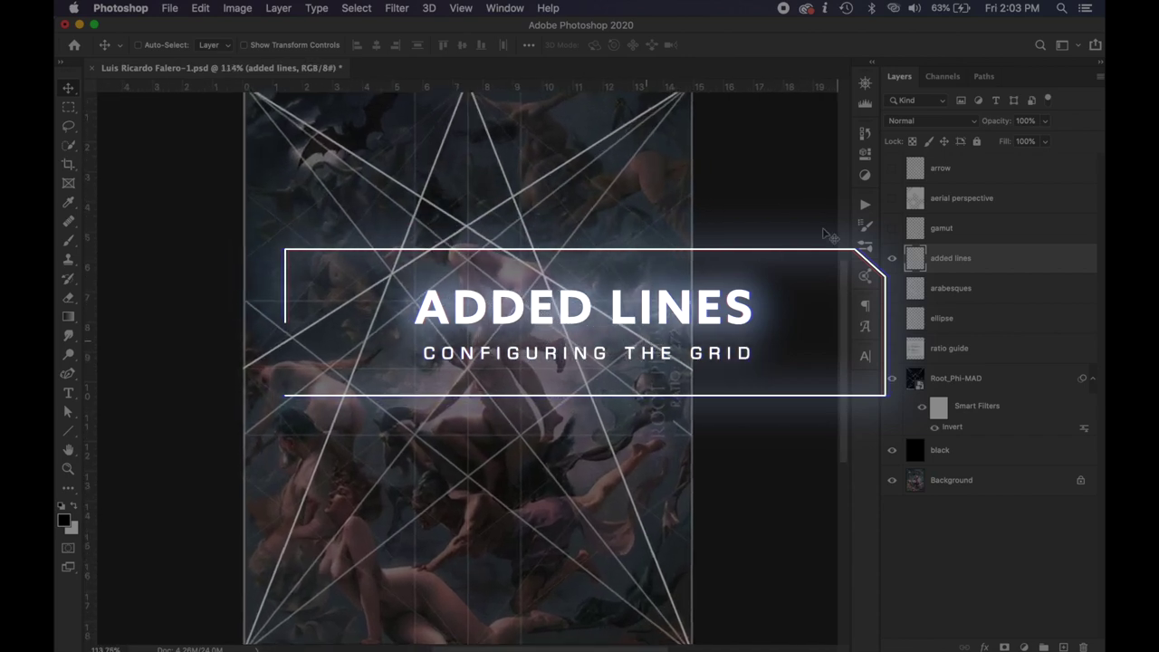
{"action": "left_click", "coordinate": [958, 378]}
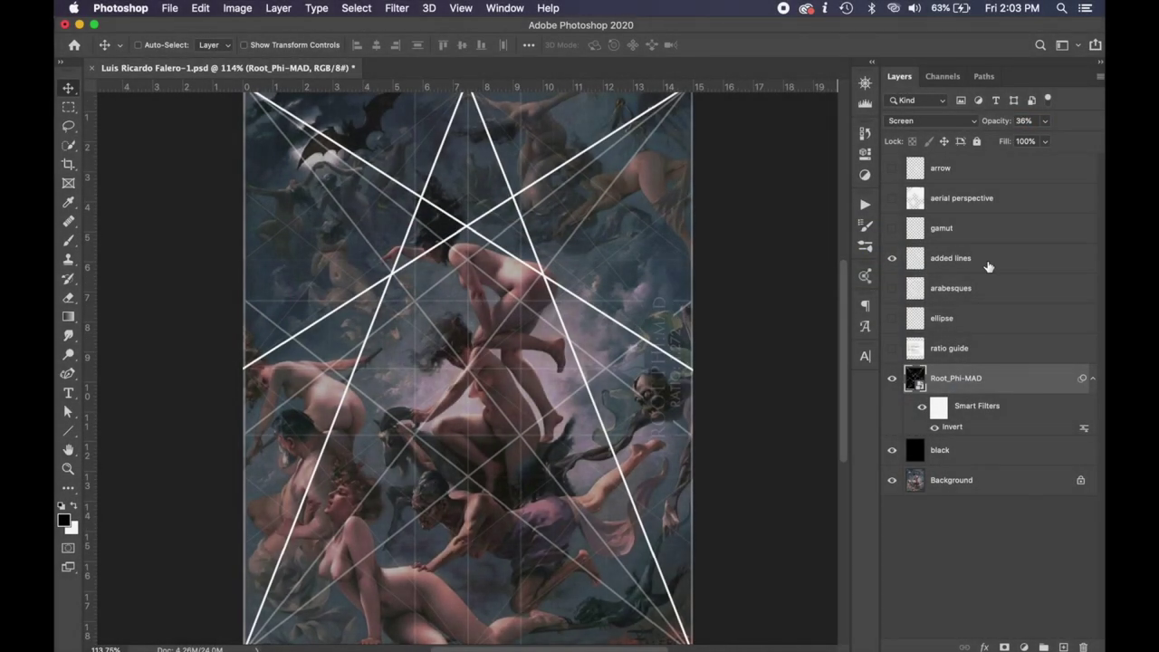
{"action": "key", "text": "super+shift+alt+n"}
{"action": "key", "text": "b"}
{"action": "left_click", "coordinate": [373, 256]}
Move the white dot up, copy it near the top figure, and join both dots with a white line
{"action": "key", "text": "v"}
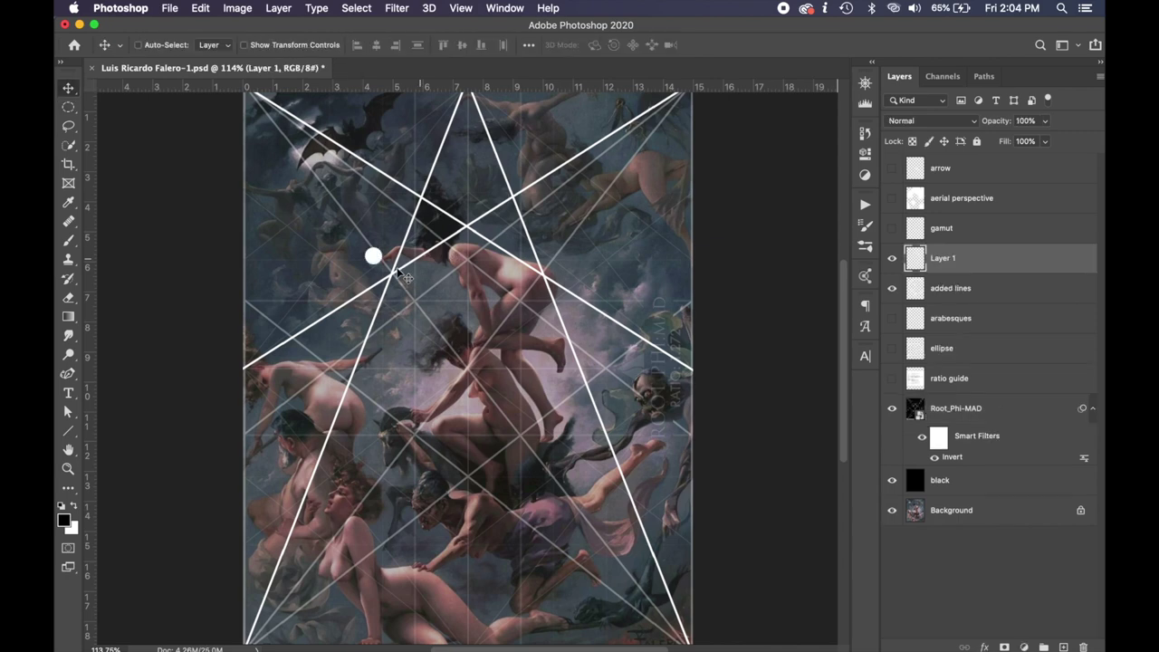
{"action": "left_click_drag", "start_coordinate": [405, 274], "coordinate": [395, 227]}
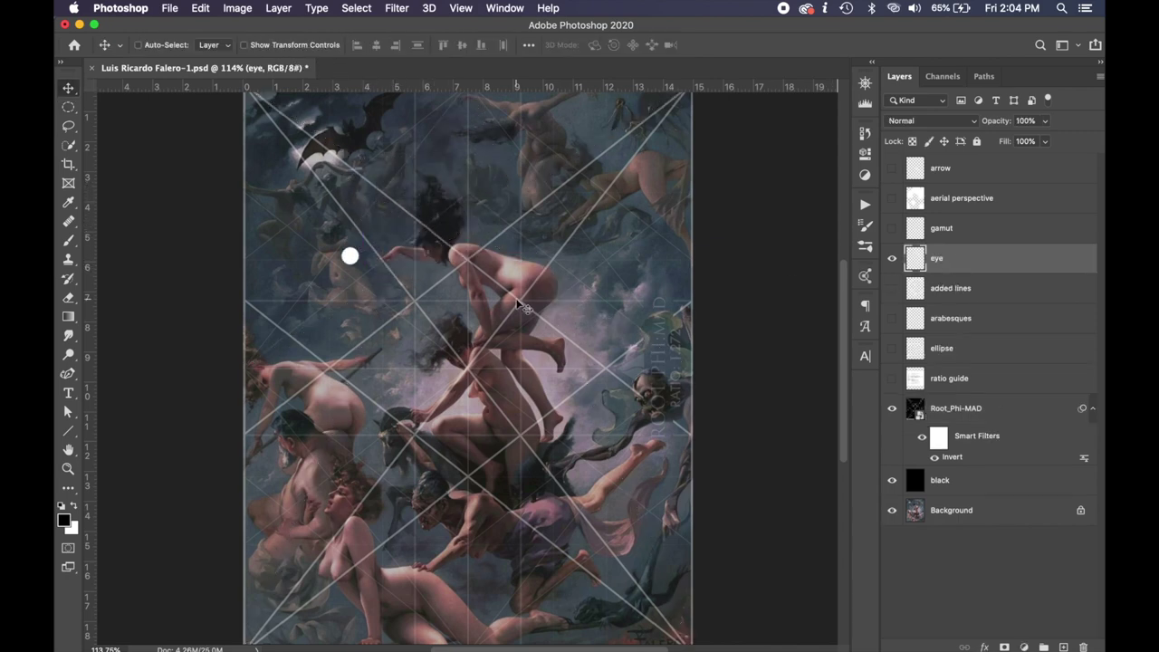
{"action": "left_click_drag", "start_coordinate": [411, 297], "coordinate": [552, 161]}
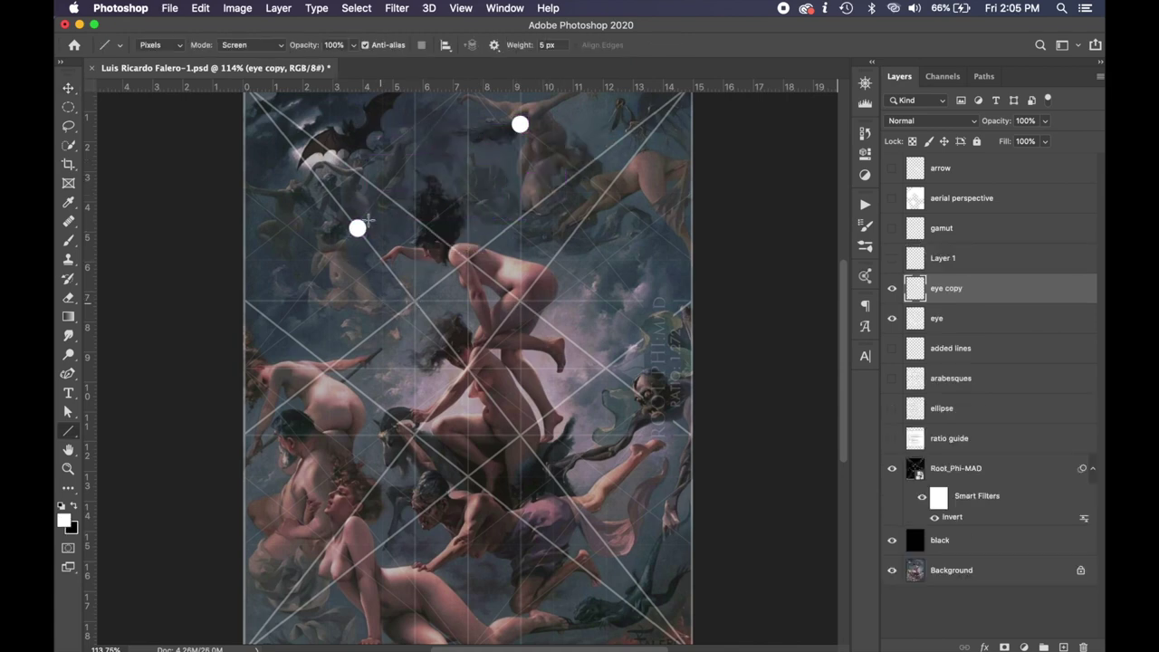
{"action": "left_click_drag", "start_coordinate": [357, 228], "coordinate": [520, 124]}
Draw a long white line across the painting's full width, passing through its centre
{"action": "scroll", "coordinate": [520, 124], "scroll_direction": "down", "scroll_amount": 3}
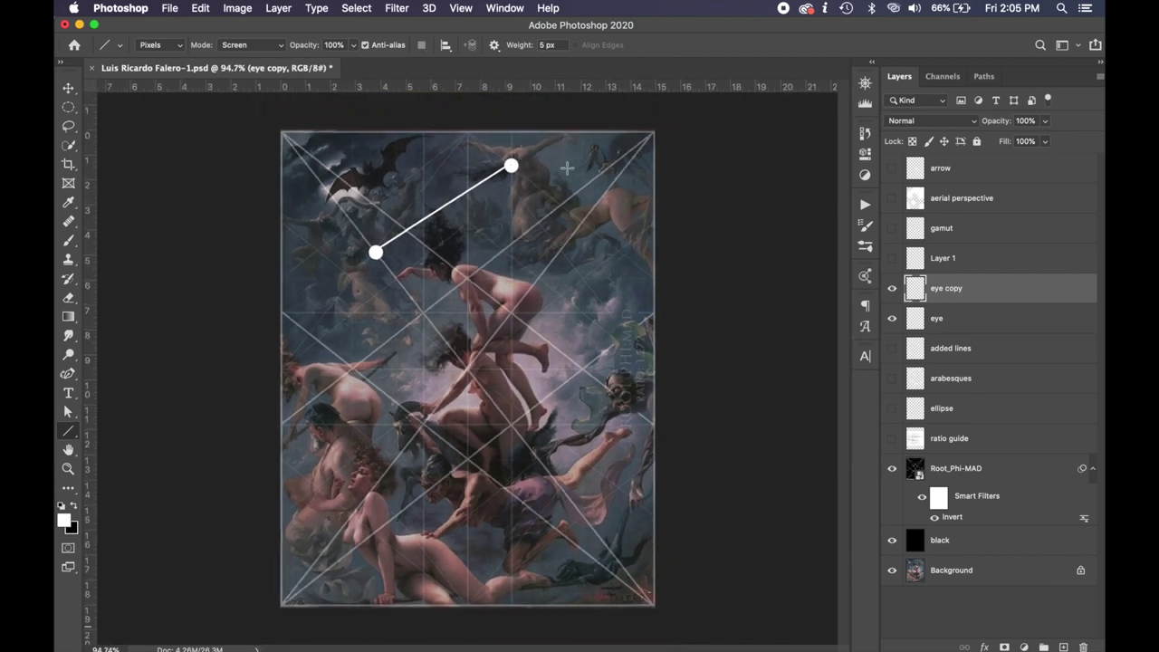
{"action": "scroll", "coordinate": [474, 368], "scroll_direction": "up", "scroll_amount": 3}
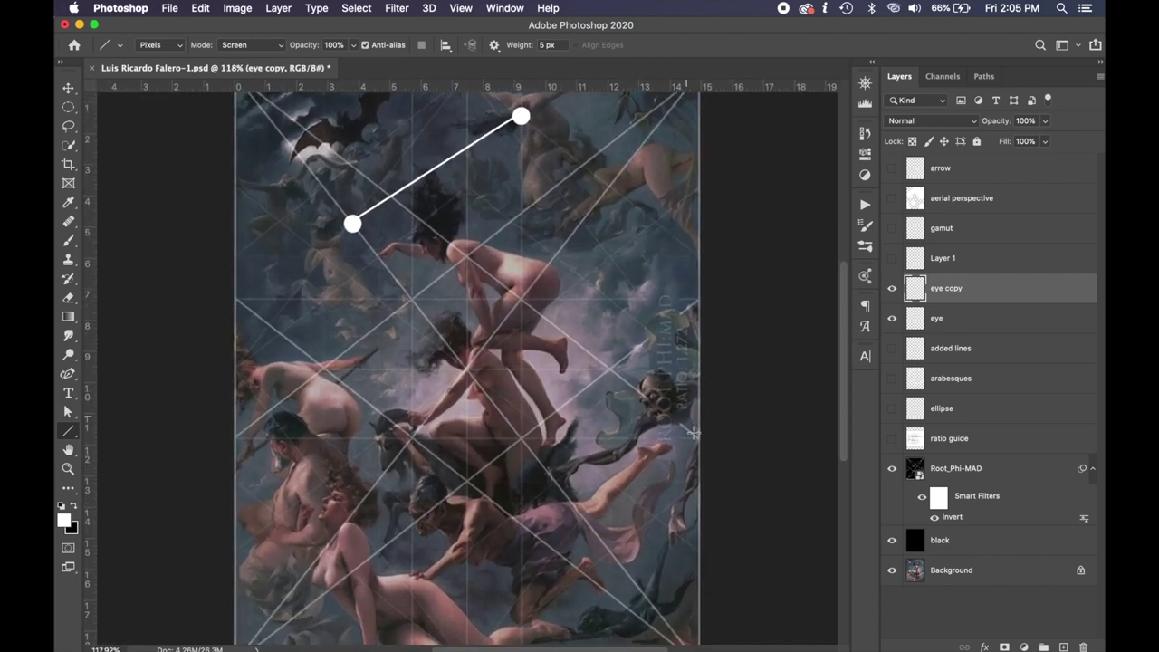
{"action": "left_click_drag", "start_coordinate": [694, 434], "coordinate": [218, 291]}
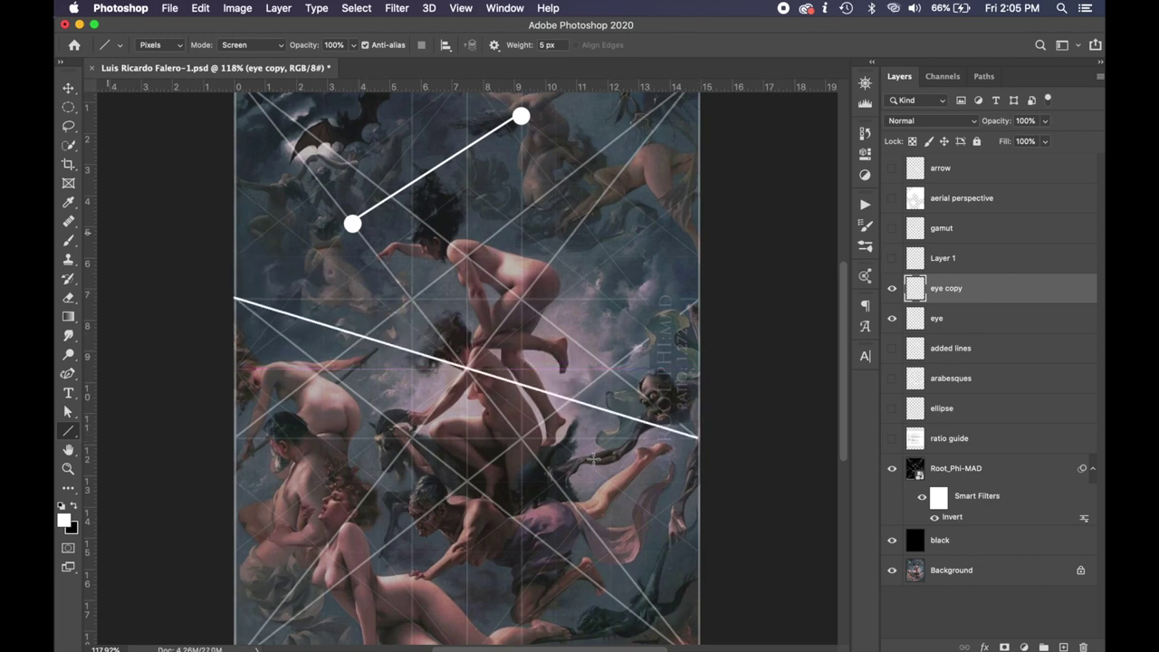
{"action": "scroll", "coordinate": [536, 523], "scroll_direction": "down", "scroll_amount": 3}
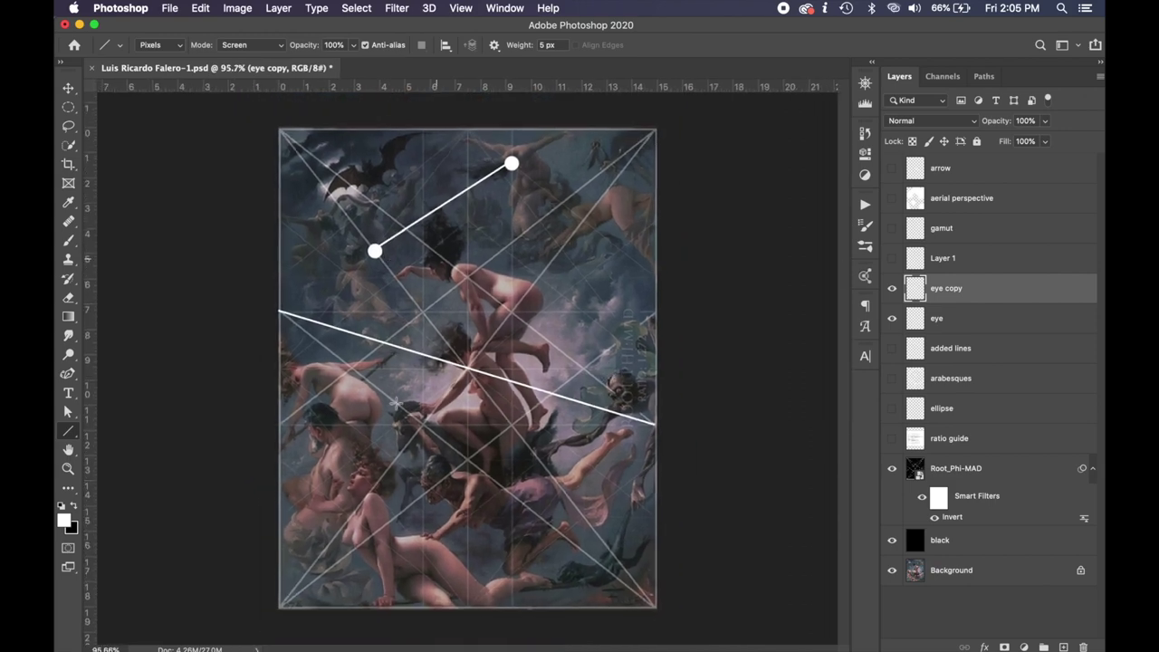
{"action": "scroll", "coordinate": [444, 366], "scroll_direction": "up", "scroll_amount": 1}
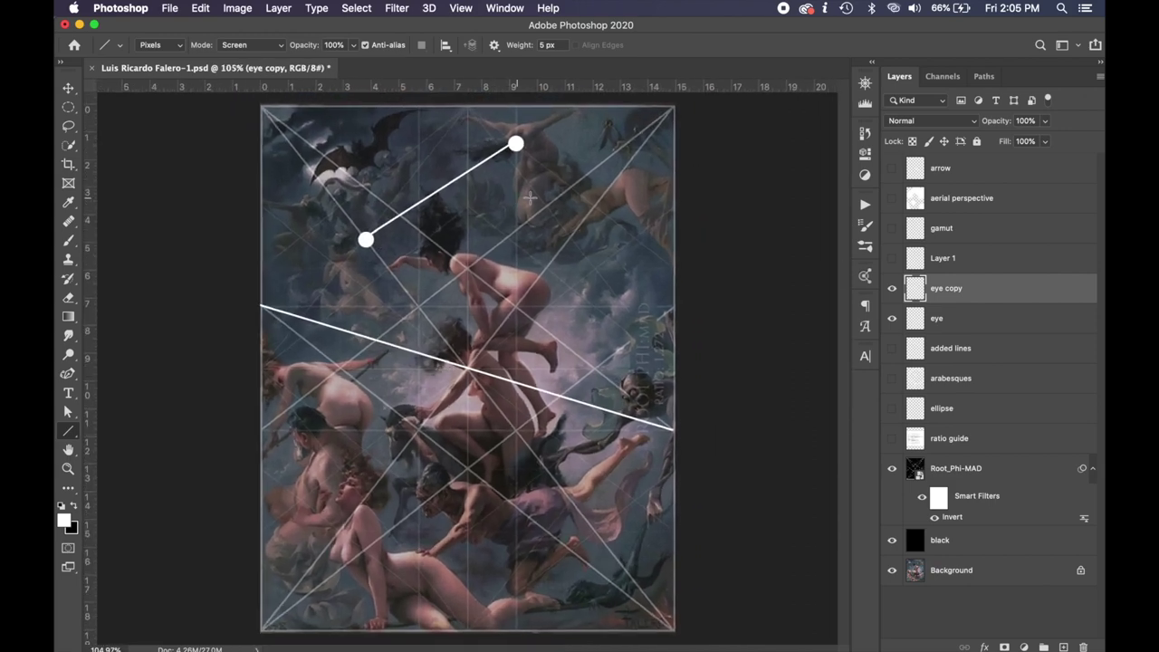
{"action": "scroll", "coordinate": [470, 362], "scroll_direction": "up", "scroll_amount": 2}
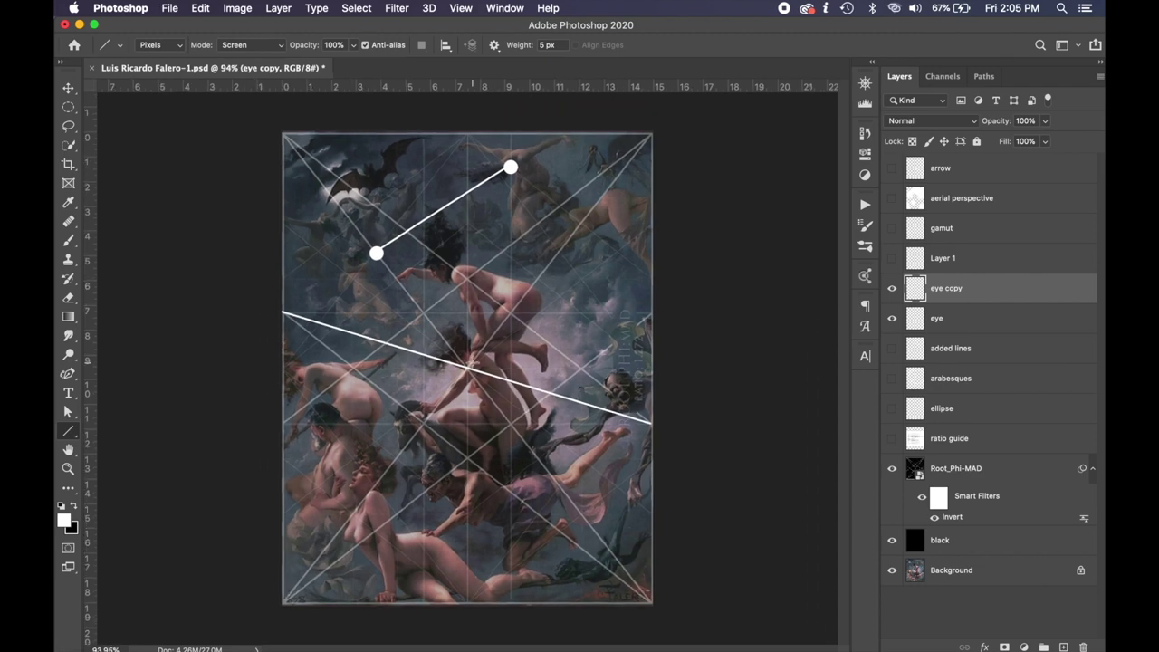
{"action": "scroll", "coordinate": [471, 362], "scroll_direction": "up", "scroll_amount": 1}
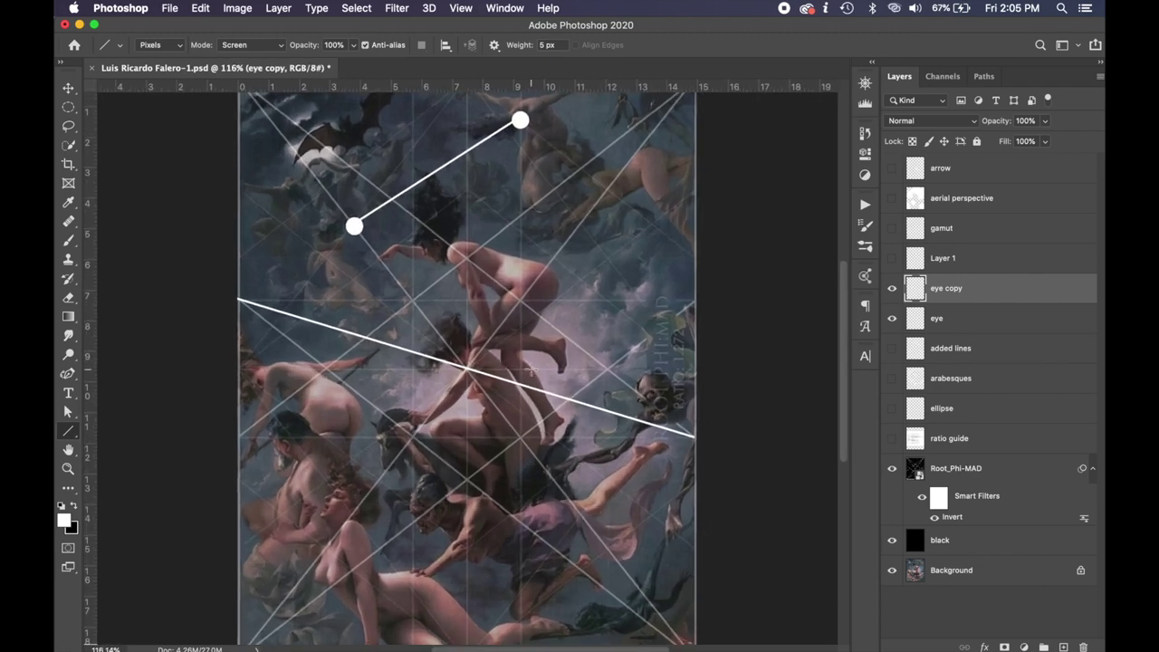
{"action": "scroll", "coordinate": [471, 365], "scroll_direction": "down", "scroll_amount": 3}
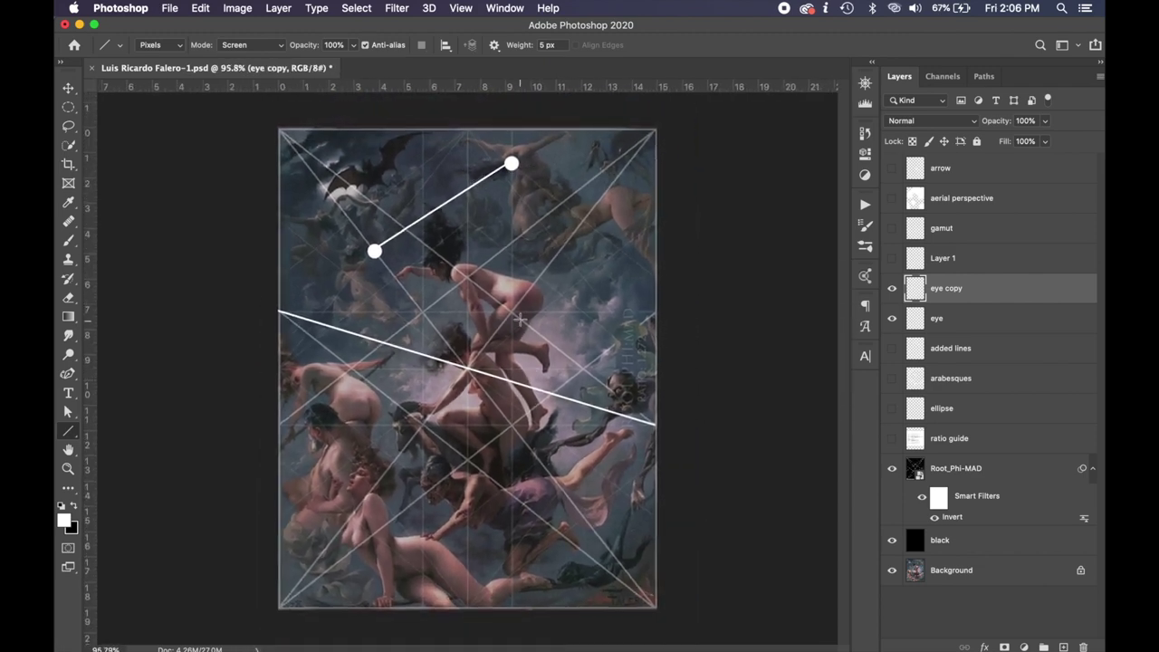
Delete the eye copy layer and show the added lines star with the eye dot still visible
{"action": "left_click", "coordinate": [894, 292]}
{"action": "key", "text": "Delete"}
{"action": "left_click", "coordinate": [892, 317]}
{"action": "left_click", "coordinate": [893, 288]}
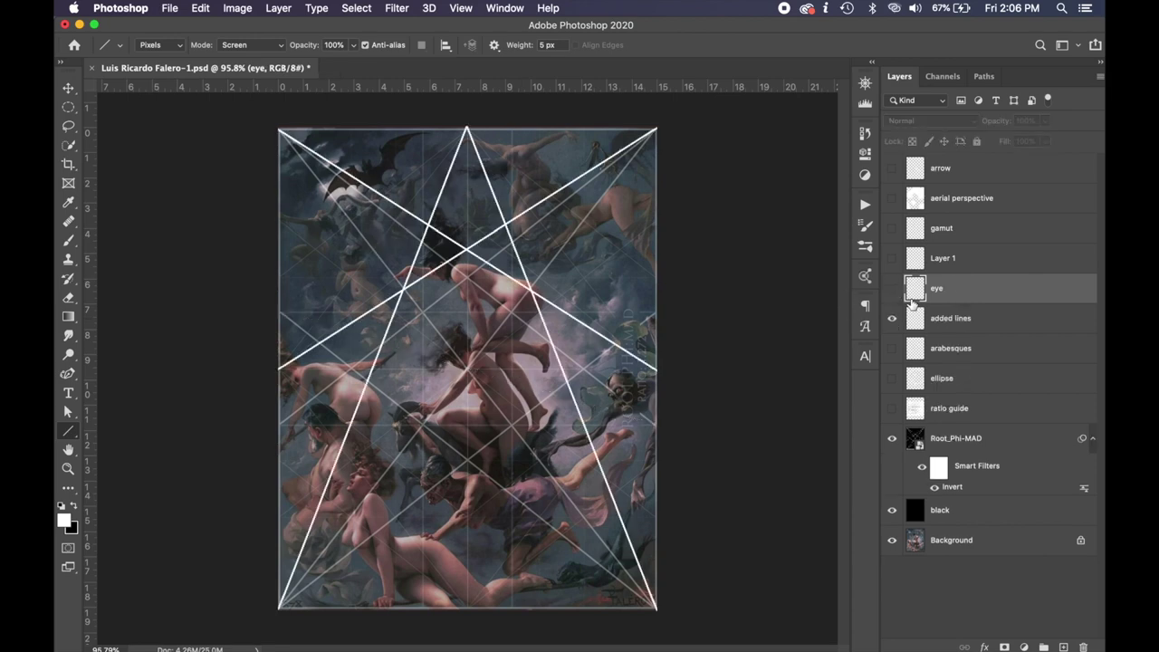
{"action": "left_click", "coordinate": [893, 288]}
{"action": "key", "text": "v"}
Place white dot copies at the painting's edges, then hide the dot and star line layers
{"action": "left_click_drag", "start_coordinate": [399, 322], "coordinate": [697, 145]}
{"action": "scroll", "coordinate": [612, 224], "scroll_direction": "up", "scroll_amount": 3}
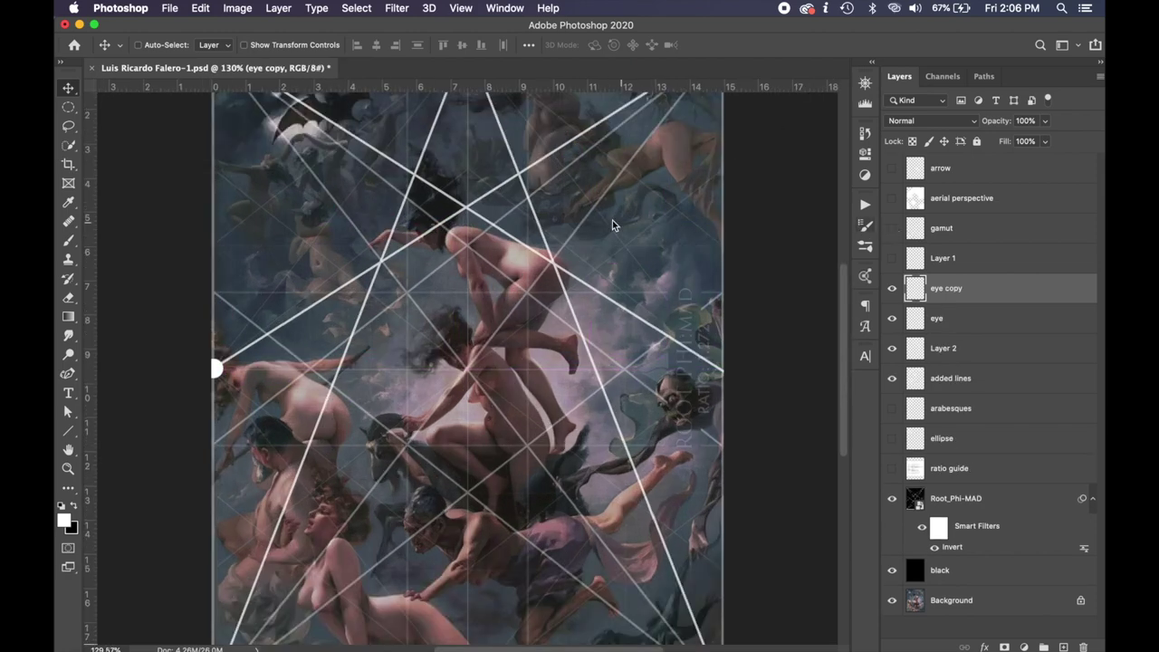
{"action": "scroll", "coordinate": [612, 225], "scroll_direction": "up", "scroll_amount": 5}
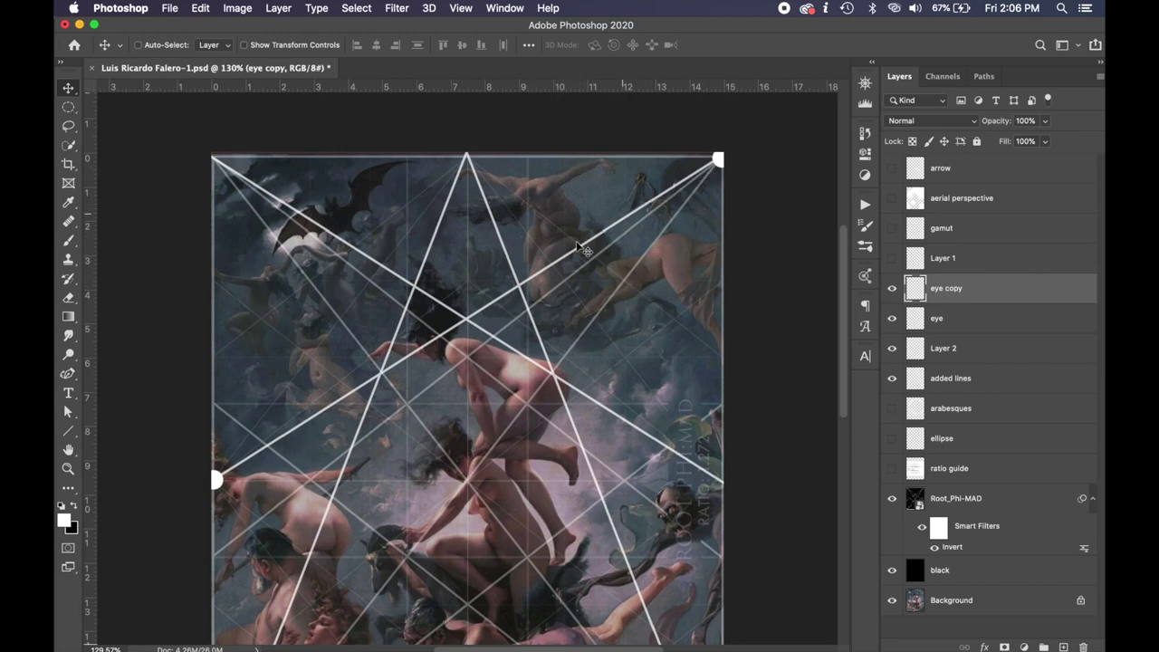
{"action": "scroll", "coordinate": [530, 281], "scroll_direction": "down", "scroll_amount": 3}
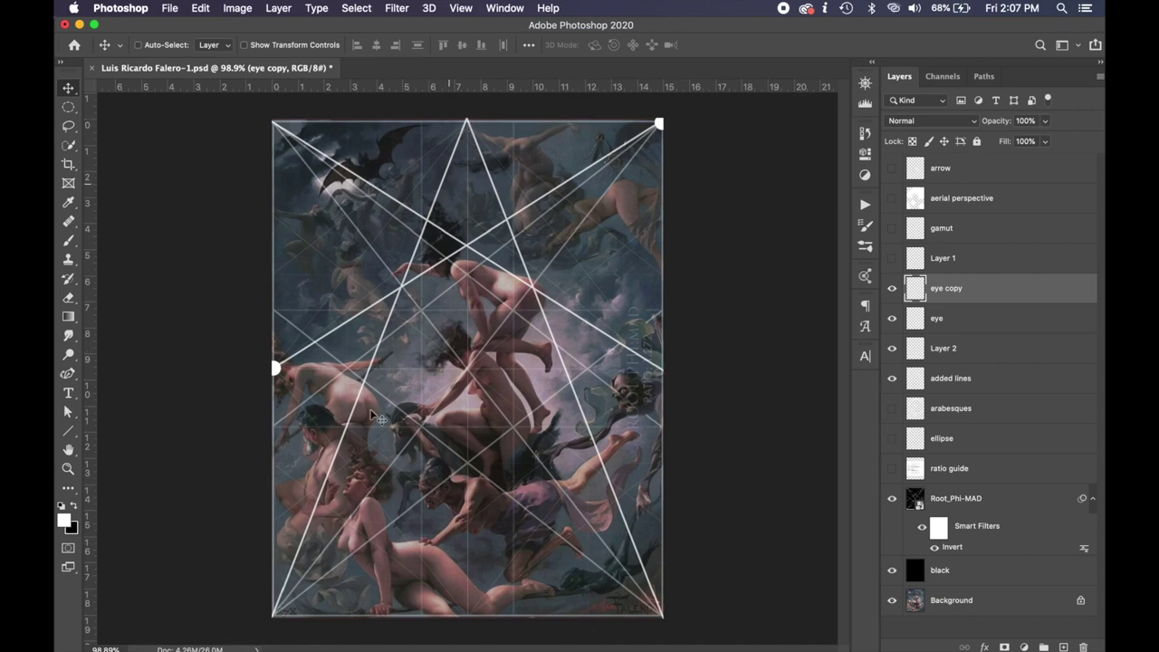
{"action": "left_click_drag", "start_coordinate": [876, 307], "coordinate": [883, 306]}
{"action": "left_click_drag", "start_coordinate": [548, 193], "coordinate": [437, 556]}
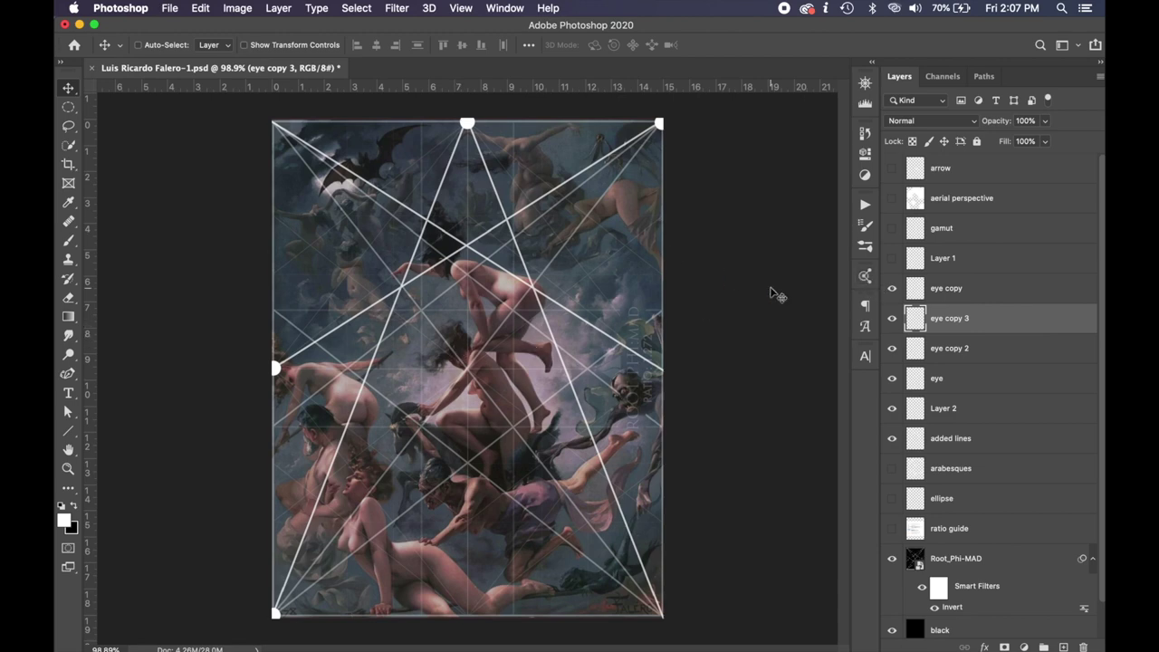
{"action": "left_click_drag", "start_coordinate": [894, 296], "coordinate": [893, 439]}
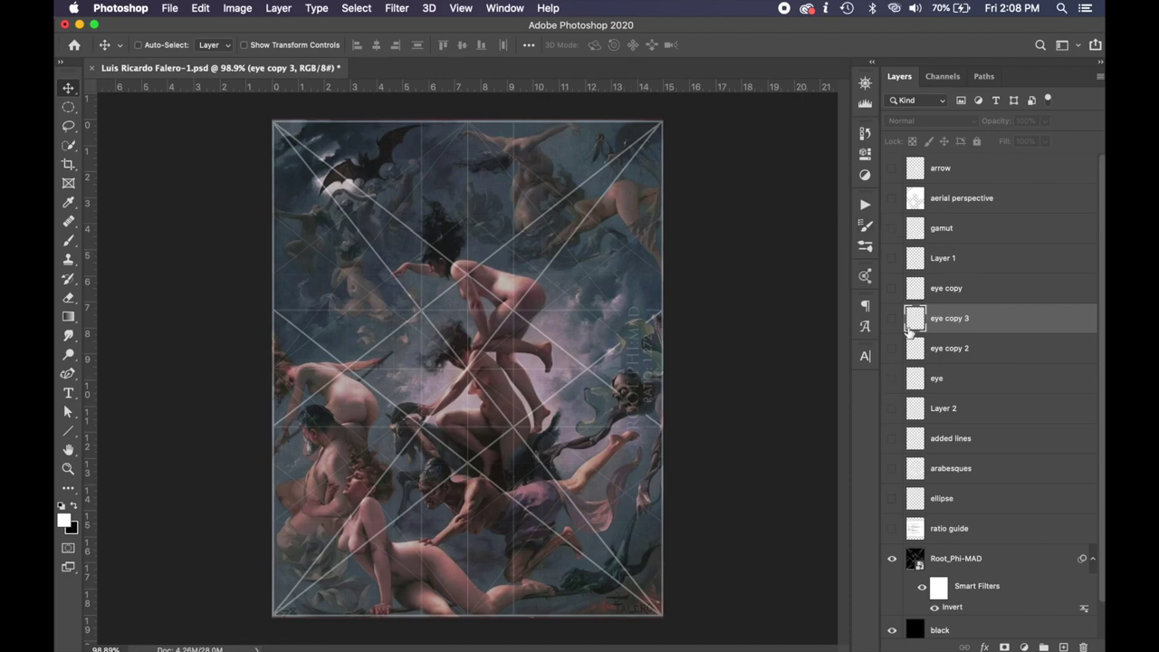
{"action": "left_click", "coordinate": [892, 439]}
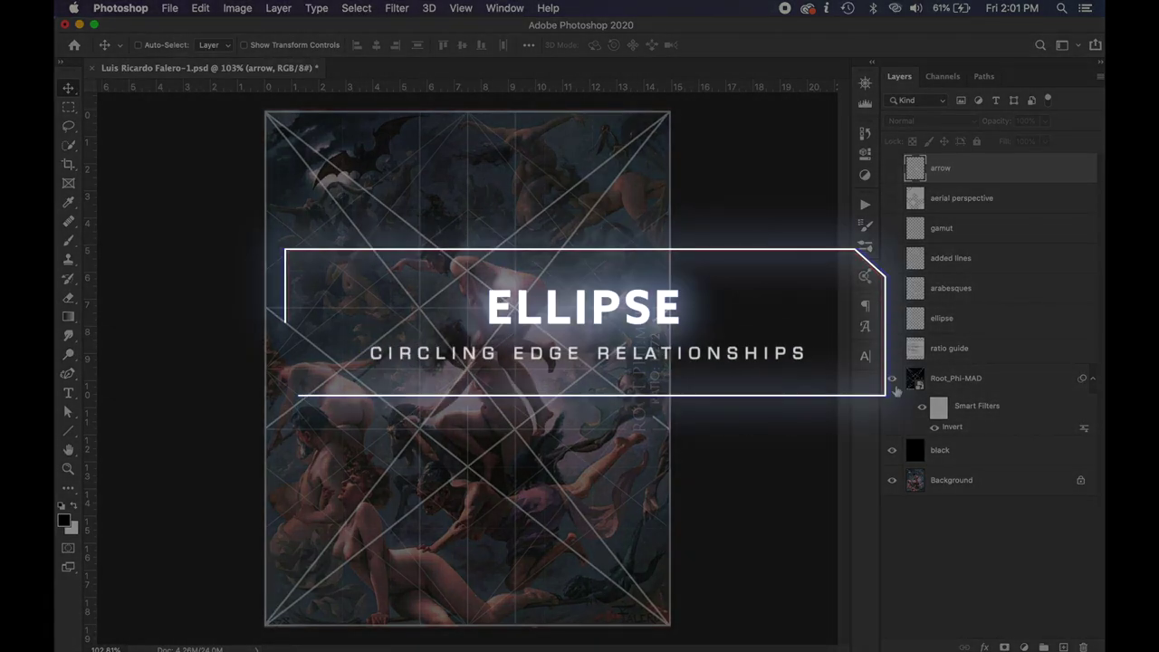
Show the ellipse overlay on the Falero painting
{"action": "left_click", "coordinate": [912, 322]}
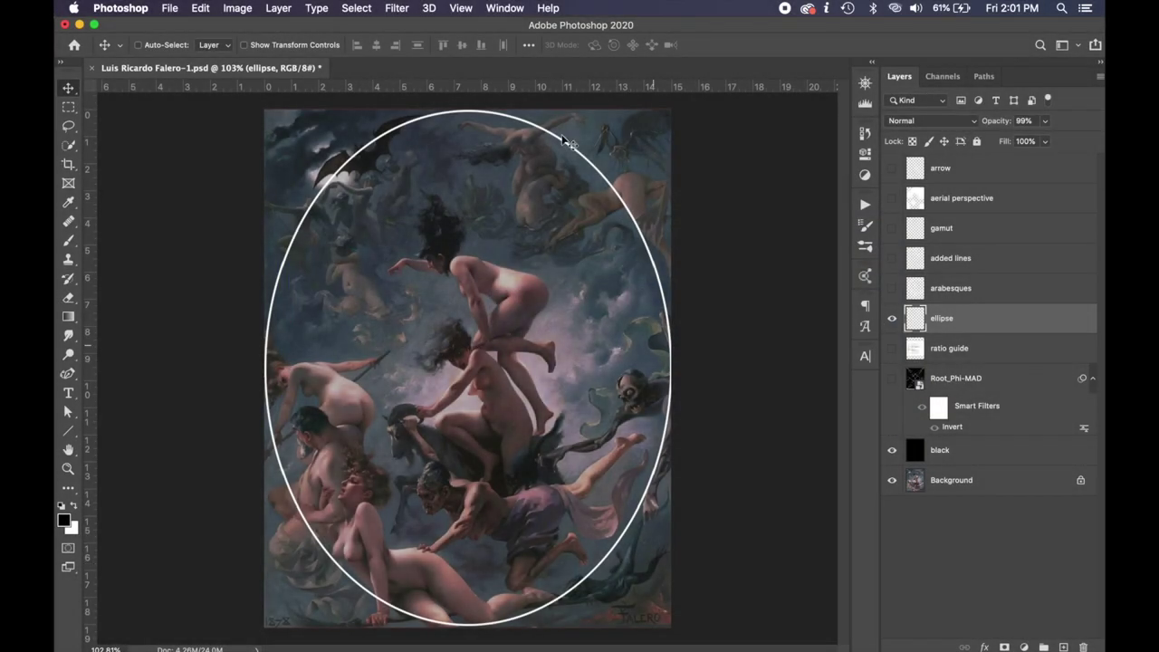
Fade the ellipse layer to 56% then 23% opacity, and finally hide it
{"action": "key", "text": "5"}
{"action": "key", "text": "6"}
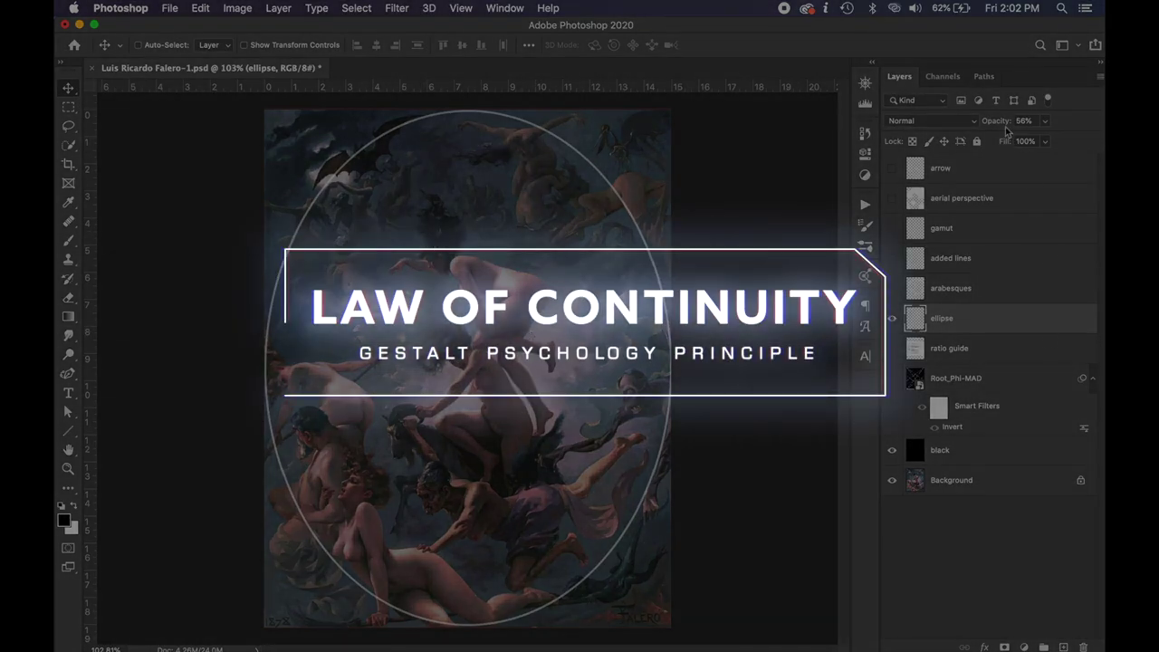
{"action": "left_click_drag", "start_coordinate": [999, 122], "coordinate": [974, 133]}
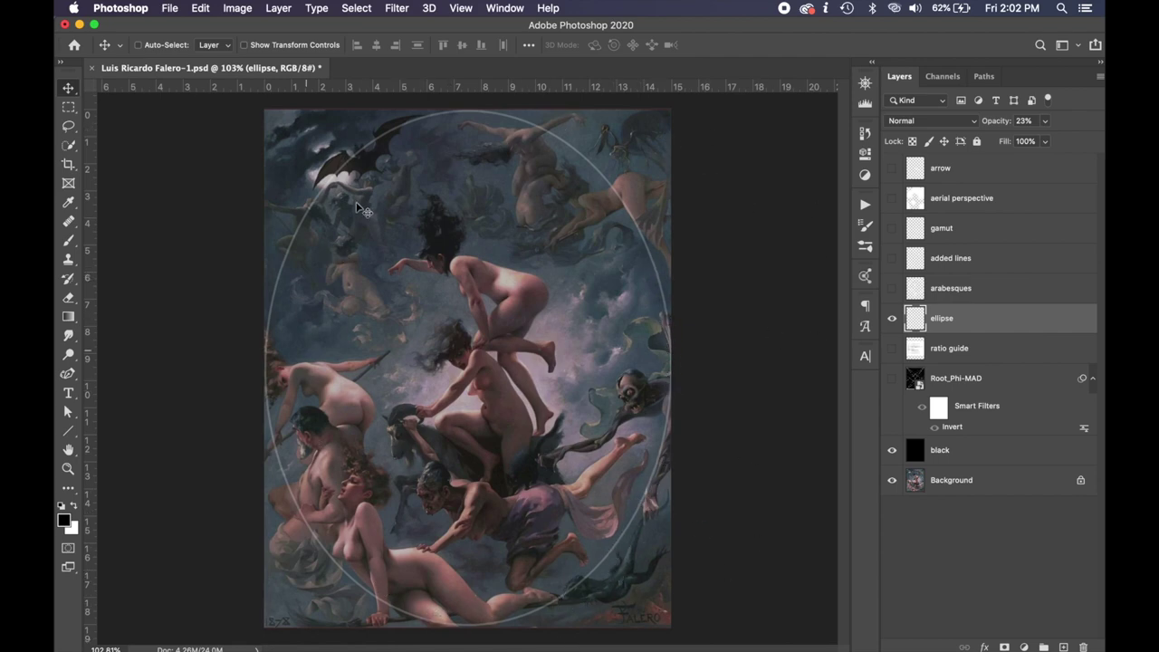
{"action": "left_click", "coordinate": [893, 319]}
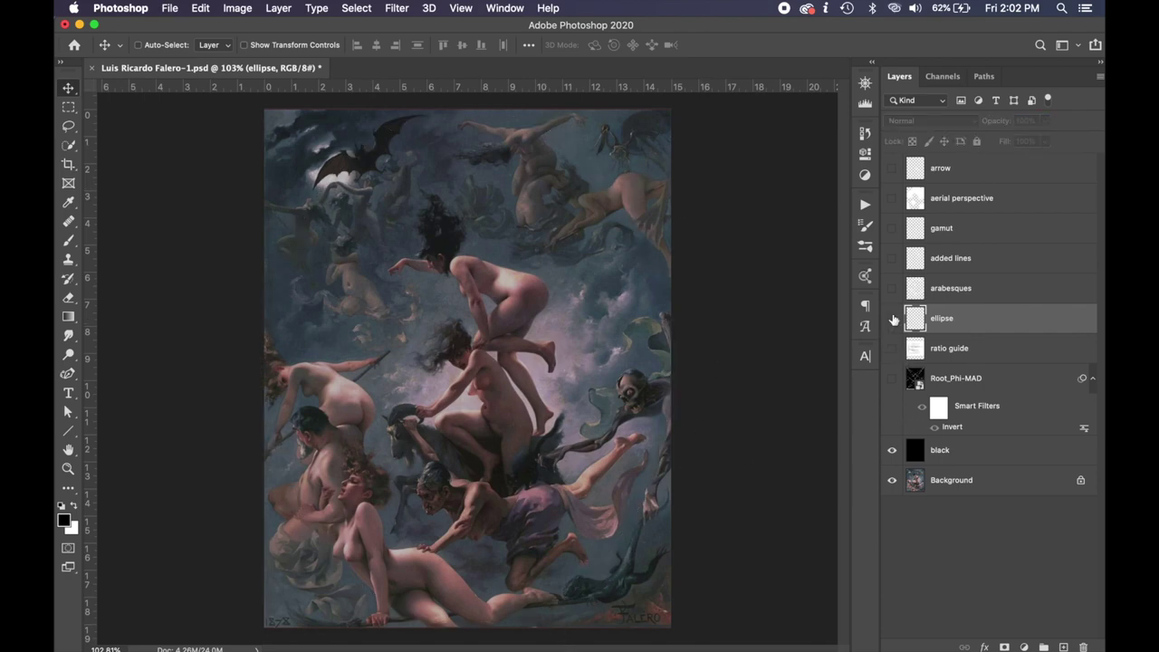
Show the arabesques layer at 31% opacity over the painting, then hide it again
{"action": "left_click", "coordinate": [892, 287]}
{"action": "left_click", "coordinate": [961, 292]}
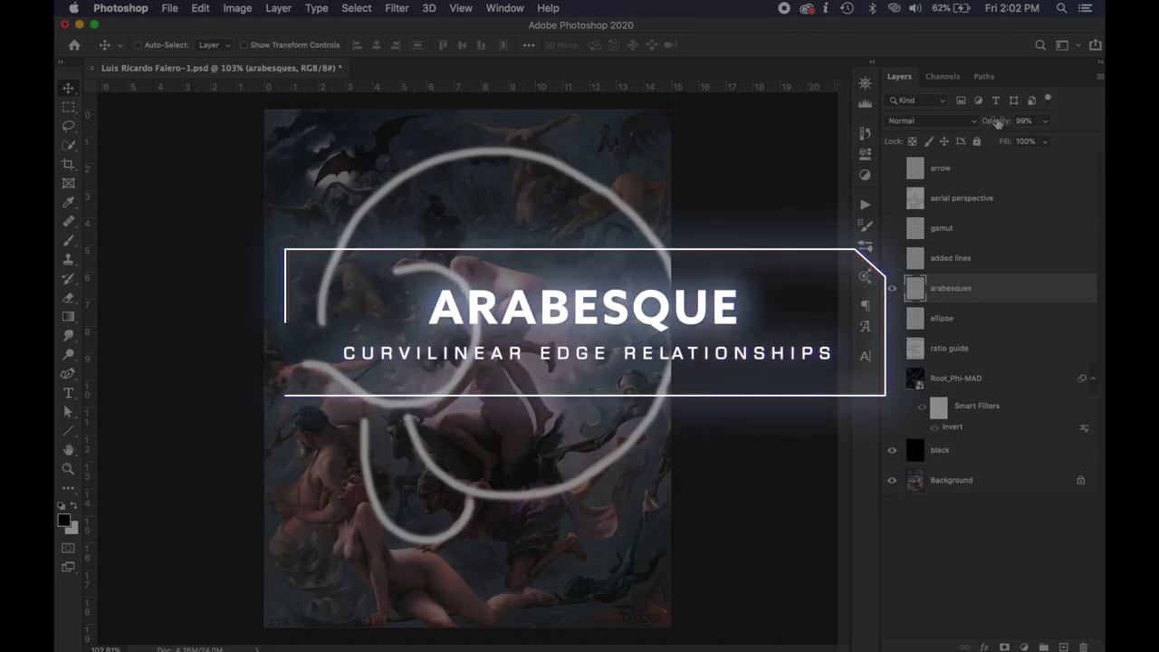
{"action": "left_click_drag", "start_coordinate": [997, 123], "coordinate": [947, 138]}
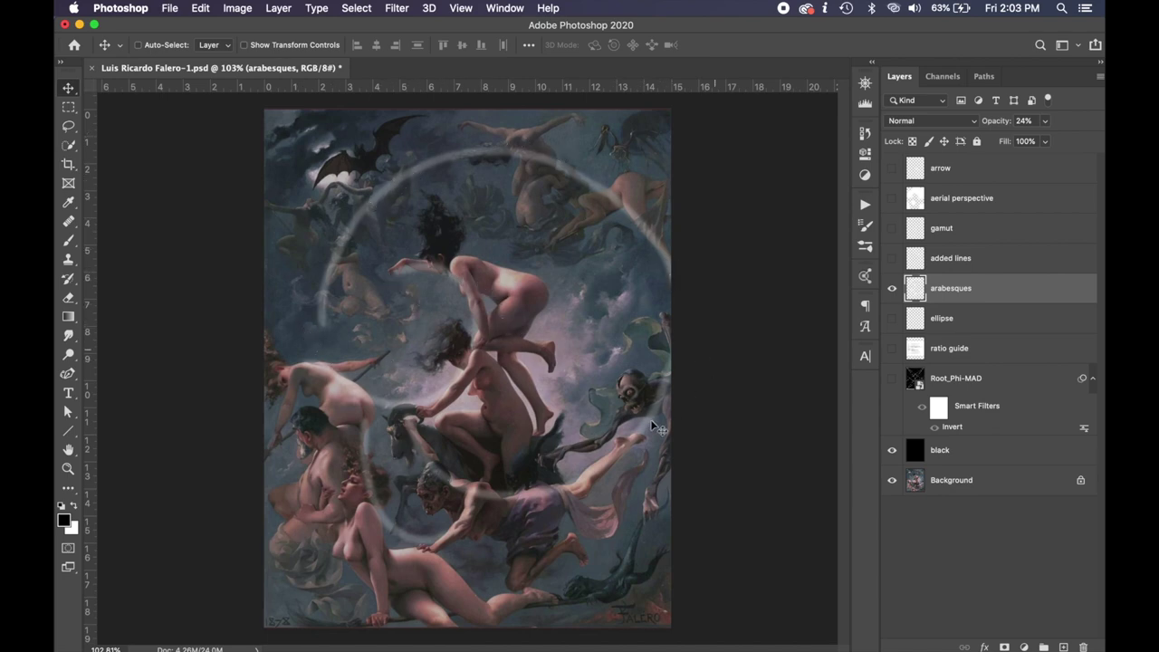
{"action": "key", "text": "0"}
{"action": "key", "text": "3"}
{"action": "key", "text": "1"}
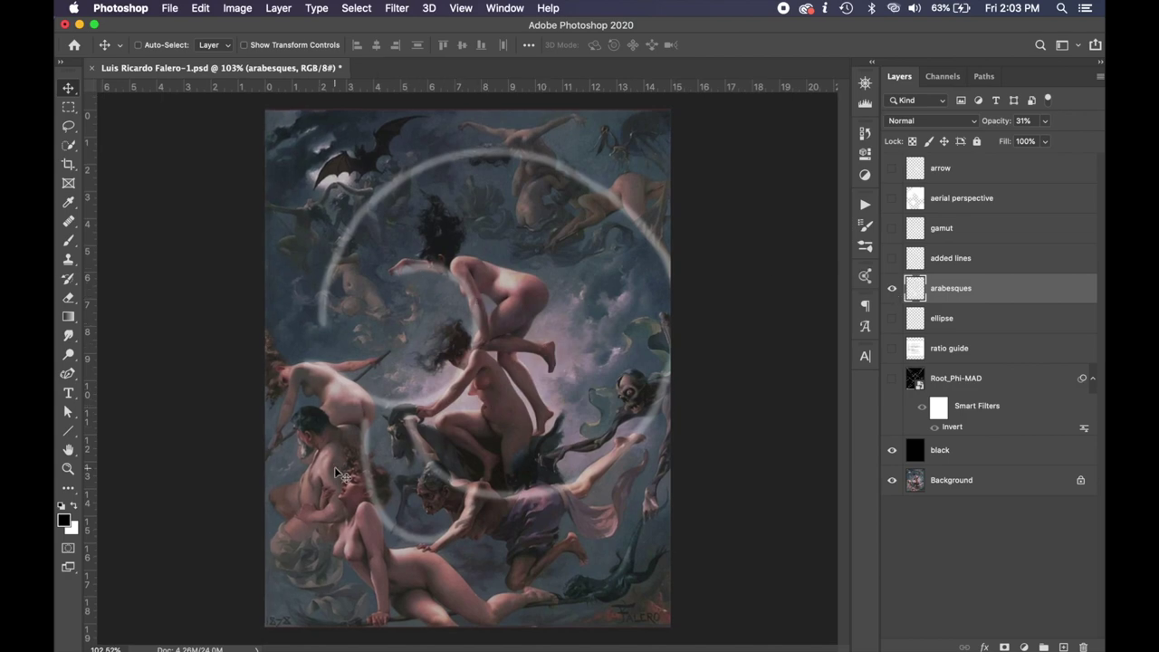
{"action": "scroll", "coordinate": [441, 280], "scroll_direction": "down", "scroll_amount": 3}
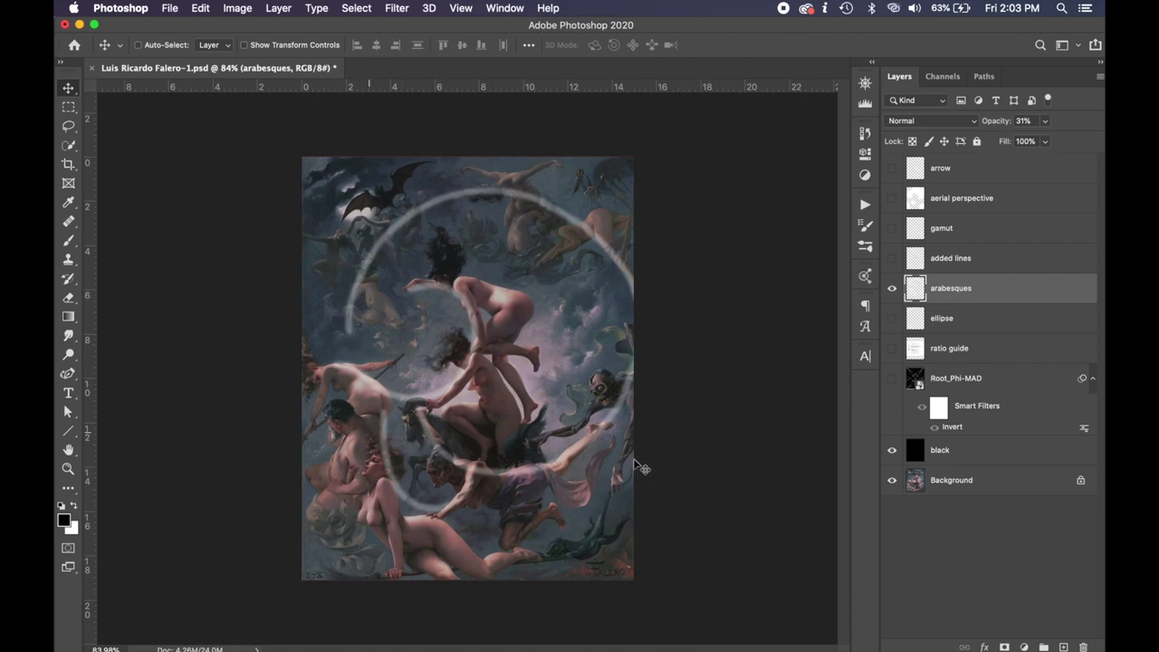
{"action": "left_click", "coordinate": [892, 289]}
Re-show the arabesques, then make the gamut layer's white strokes visible and select that layer
{"action": "left_click", "coordinate": [892, 289]}
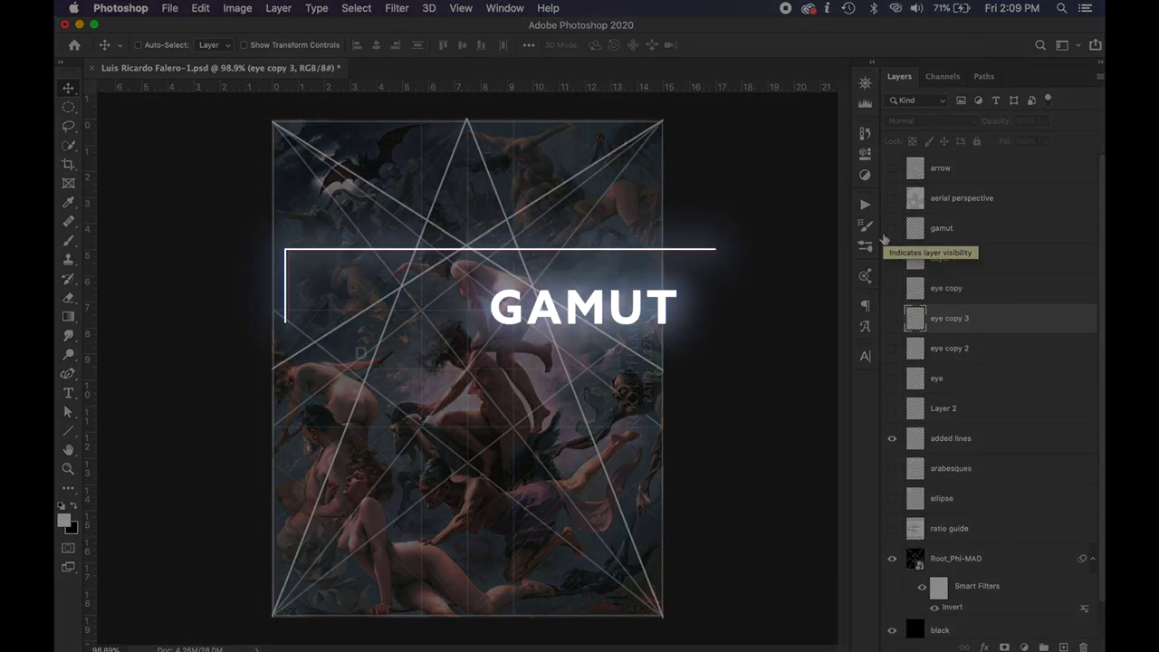
{"action": "left_click", "coordinate": [892, 227]}
{"action": "left_click", "coordinate": [931, 227]}
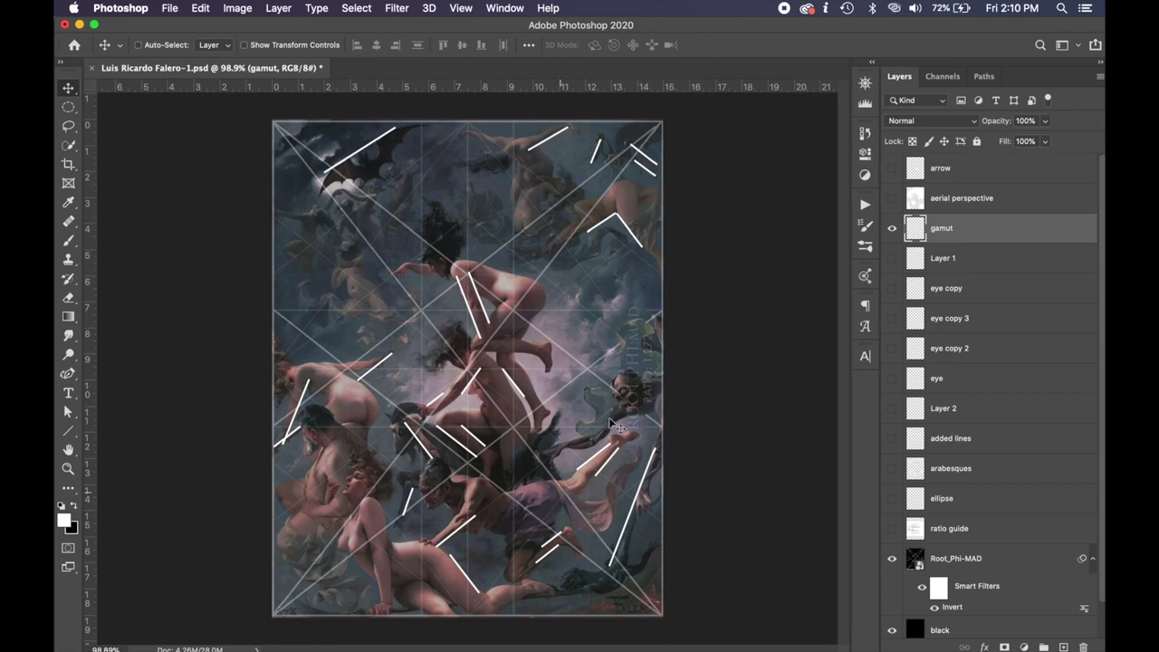
Hide the gamut strokes and Root_Phi-MAD grid, showing the aerial perspective haze instead
{"action": "left_click", "coordinate": [892, 228]}
{"action": "left_click", "coordinate": [892, 199]}
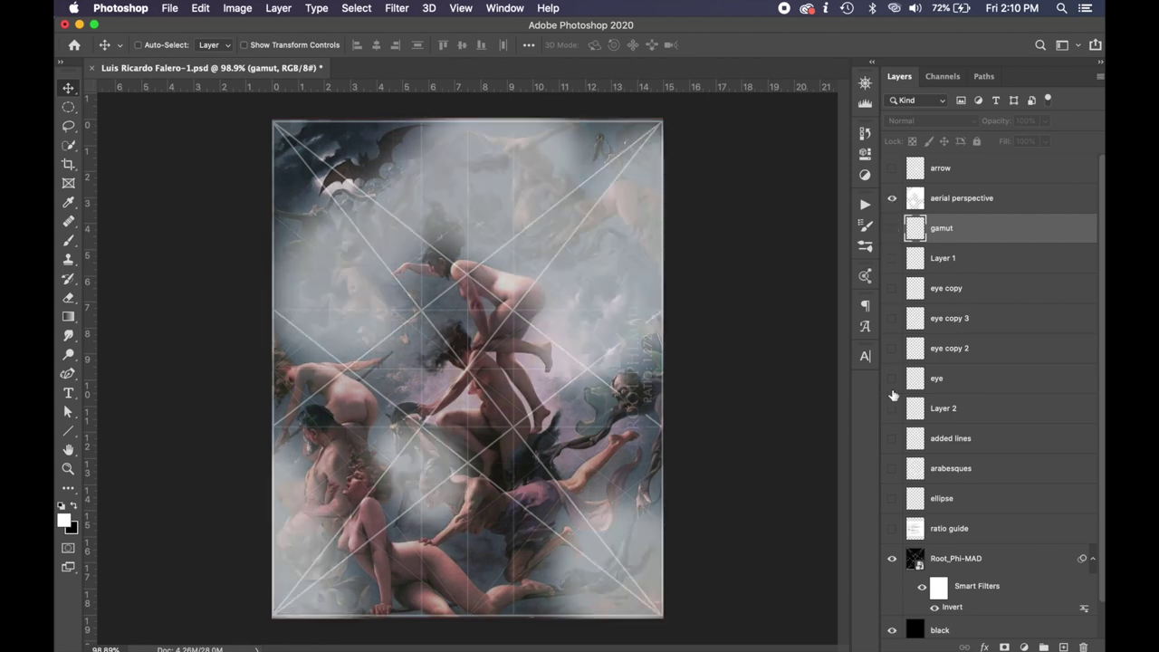
{"action": "left_click", "coordinate": [892, 559]}
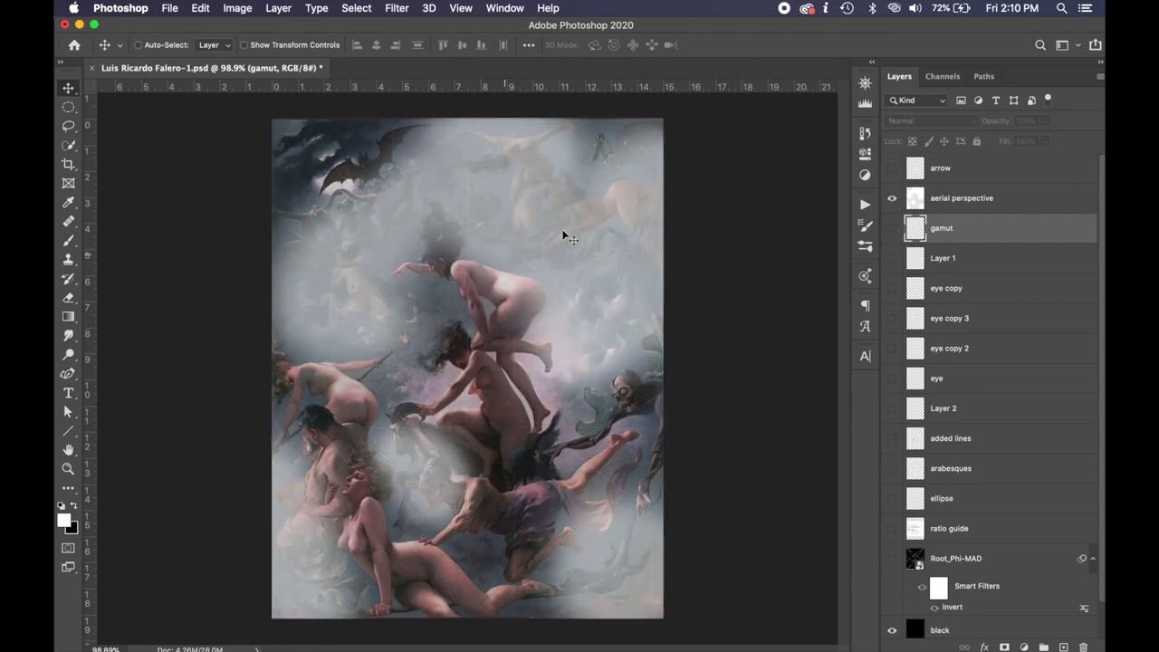
Toggle the aerial perspective haze on and off to compare, finishing with it shown
{"action": "left_click", "coordinate": [892, 198]}
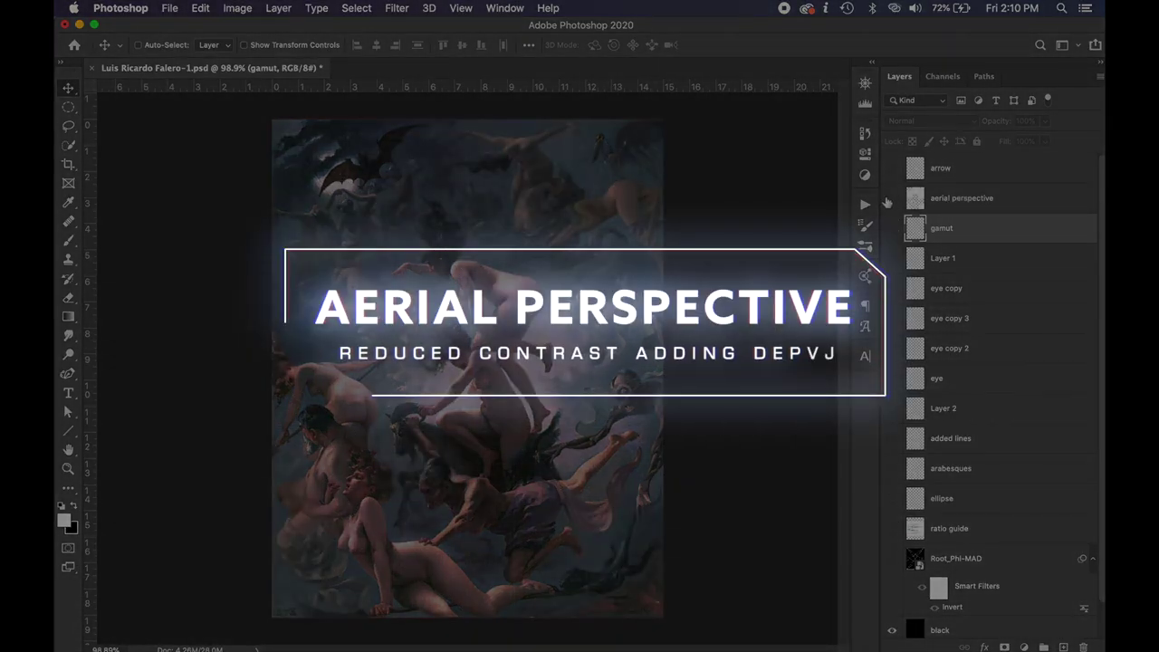
{"action": "left_click", "coordinate": [892, 198]}
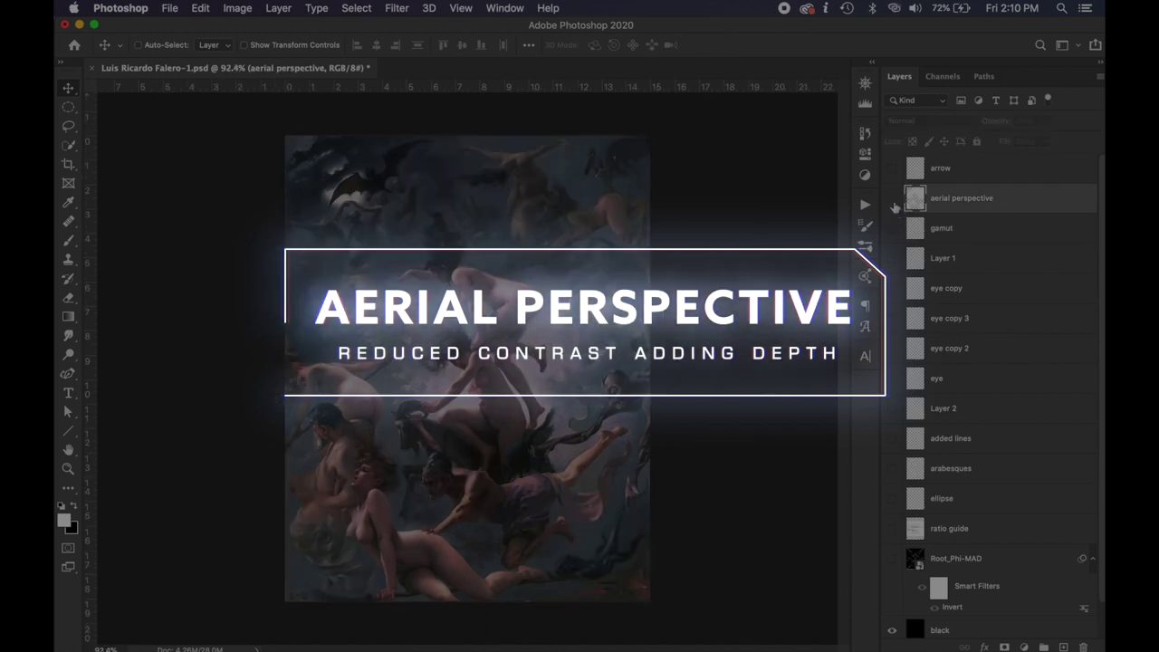
{"action": "left_click", "coordinate": [892, 198]}
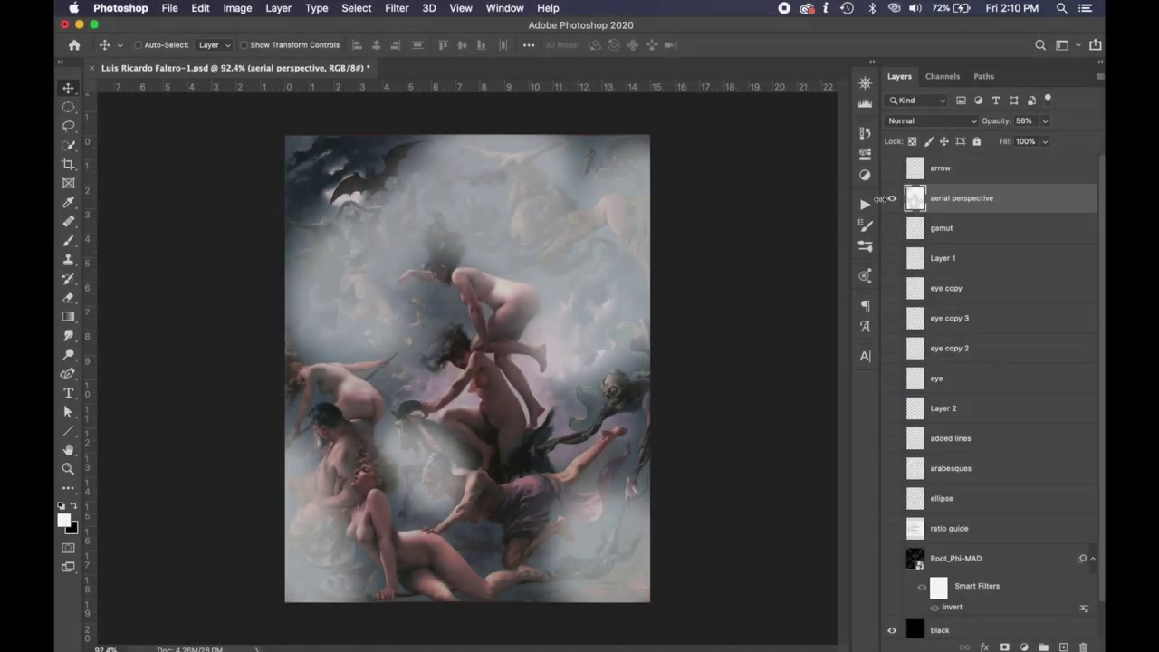
{"action": "left_click", "coordinate": [892, 199]}
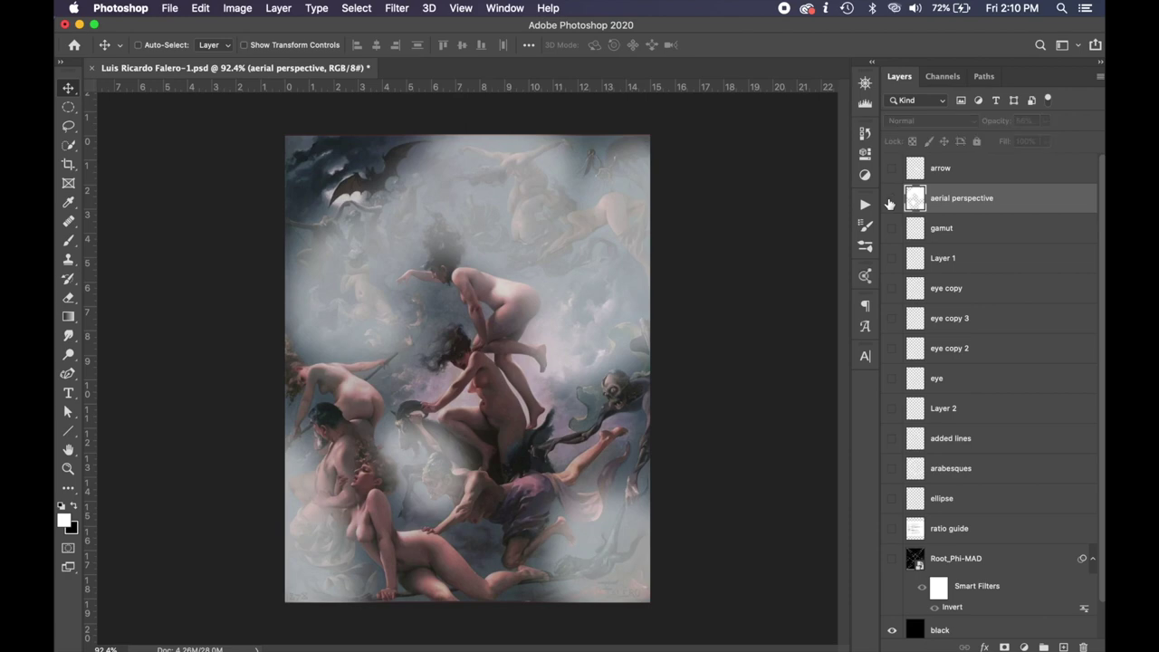
{"action": "left_click", "coordinate": [892, 199]}
{"action": "scroll", "coordinate": [608, 314], "scroll_direction": "up", "scroll_amount": 5}
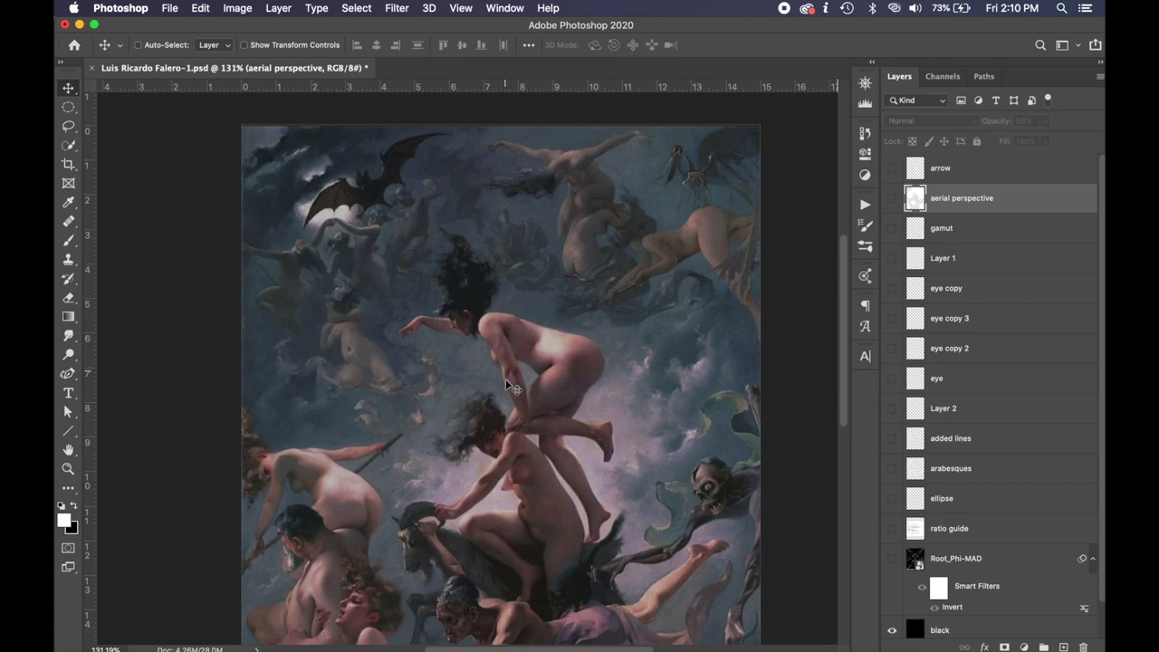
{"action": "scroll", "coordinate": [528, 517], "scroll_direction": "down", "scroll_amount": 3}
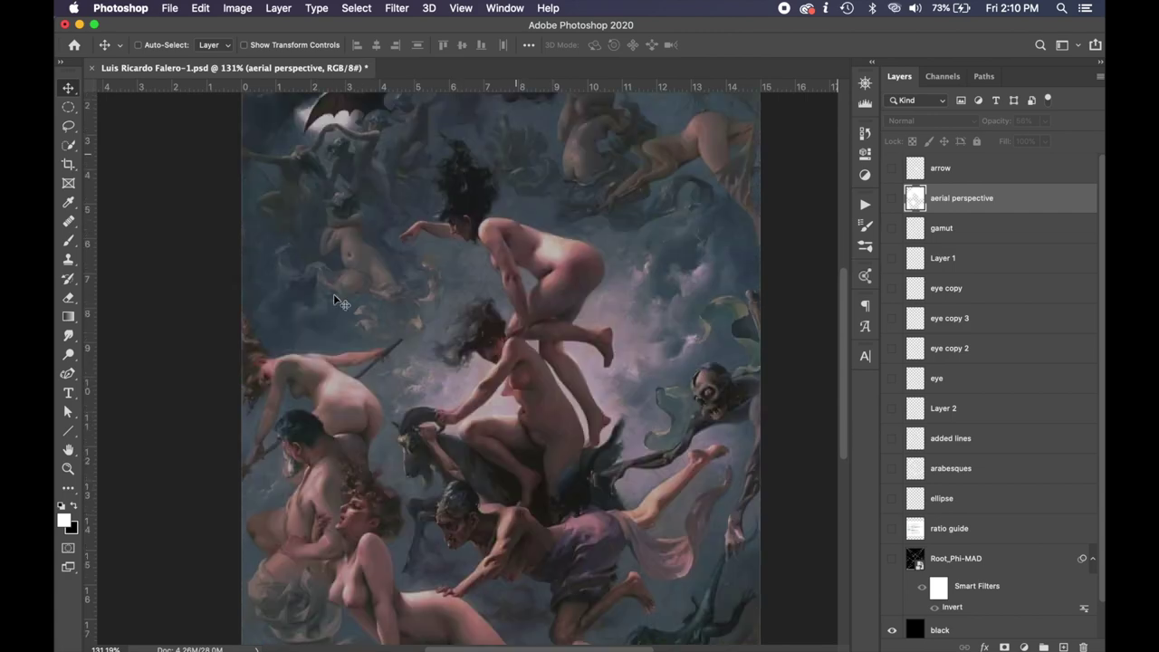
{"action": "scroll", "coordinate": [333, 293], "scroll_direction": "down", "scroll_amount": 2}
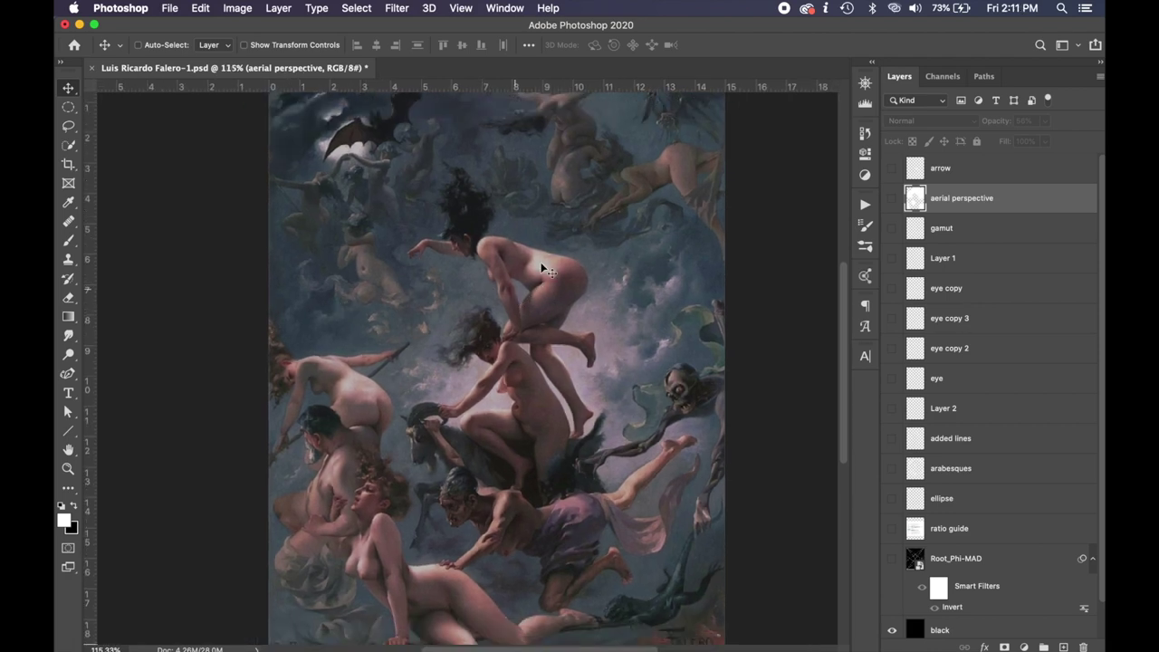
{"action": "scroll", "coordinate": [514, 355], "scroll_direction": "down", "scroll_amount": 2}
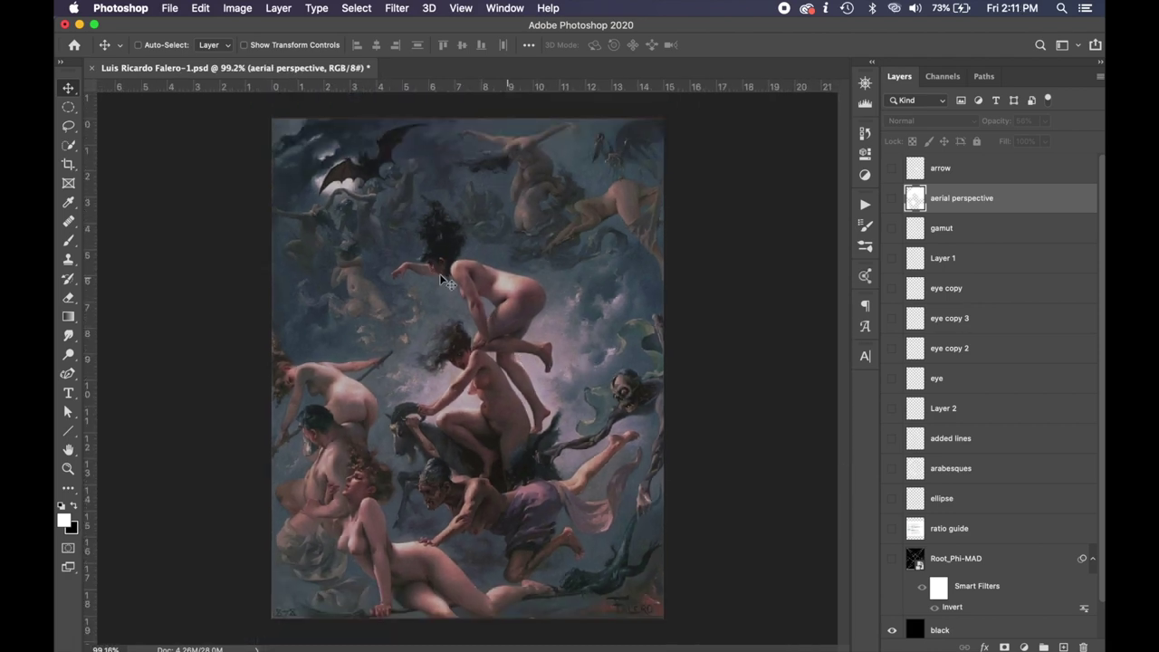
{"action": "left_click", "coordinate": [892, 199]}
{"action": "left_click", "coordinate": [893, 198]}
{"action": "scroll", "coordinate": [587, 335], "scroll_direction": "up", "scroll_amount": 5}
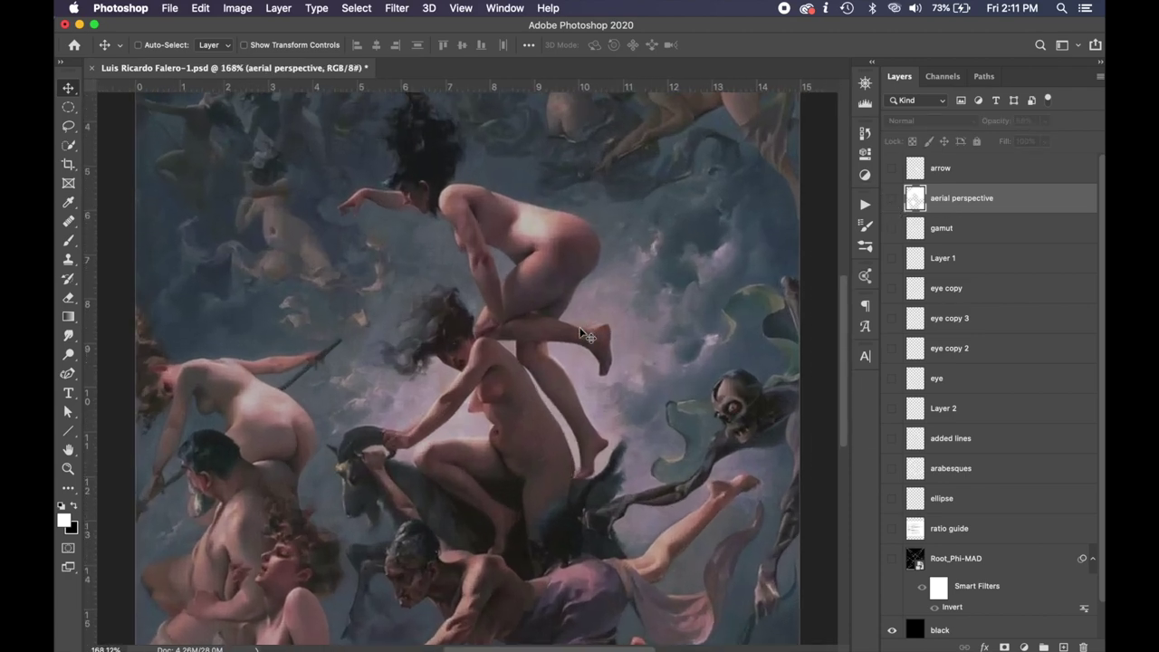
{"action": "scroll", "coordinate": [587, 335], "scroll_direction": "up", "scroll_amount": 2}
{"action": "scroll", "coordinate": [538, 374], "scroll_direction": "down", "scroll_amount": 3}
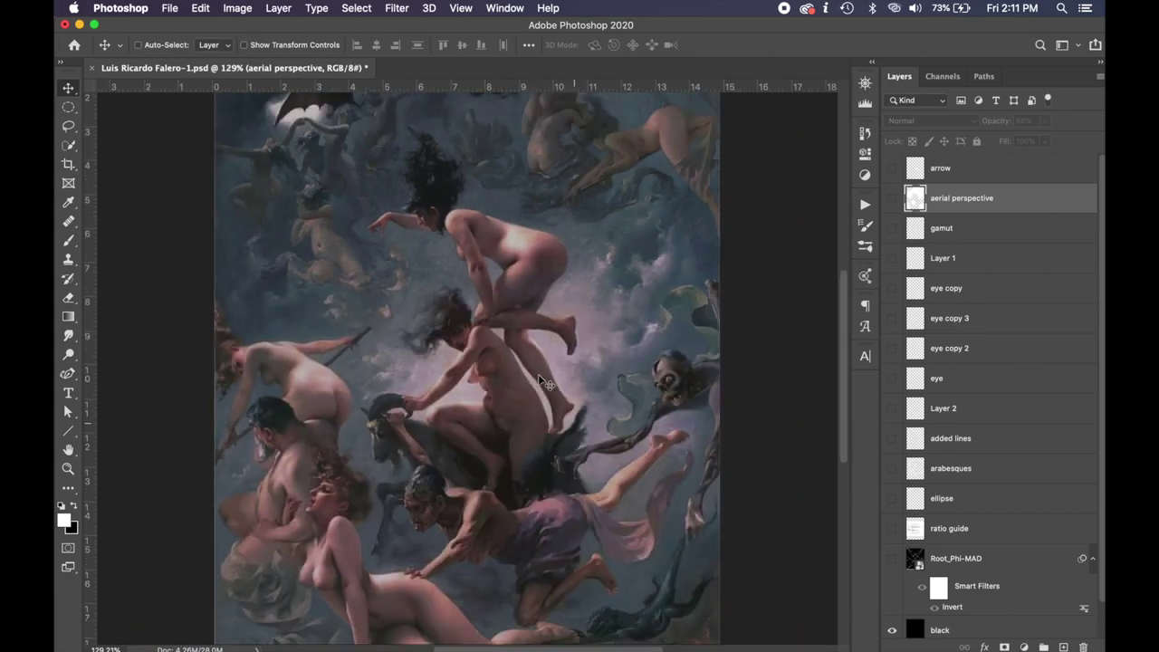
{"action": "scroll", "coordinate": [538, 374], "scroll_direction": "down", "scroll_amount": 2}
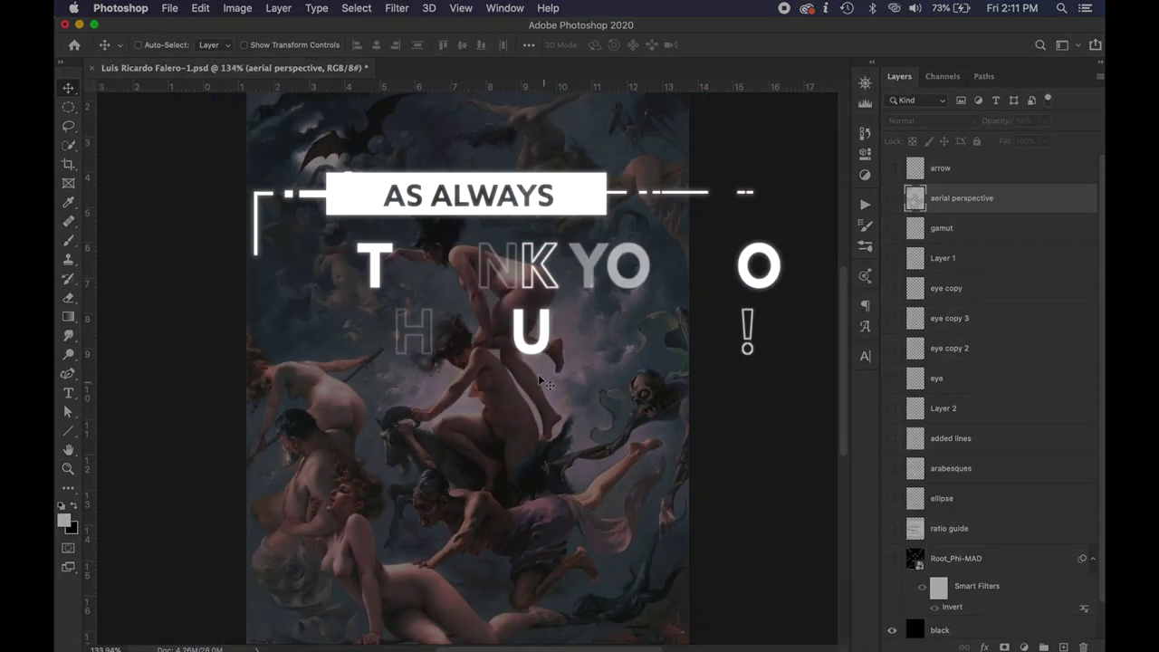